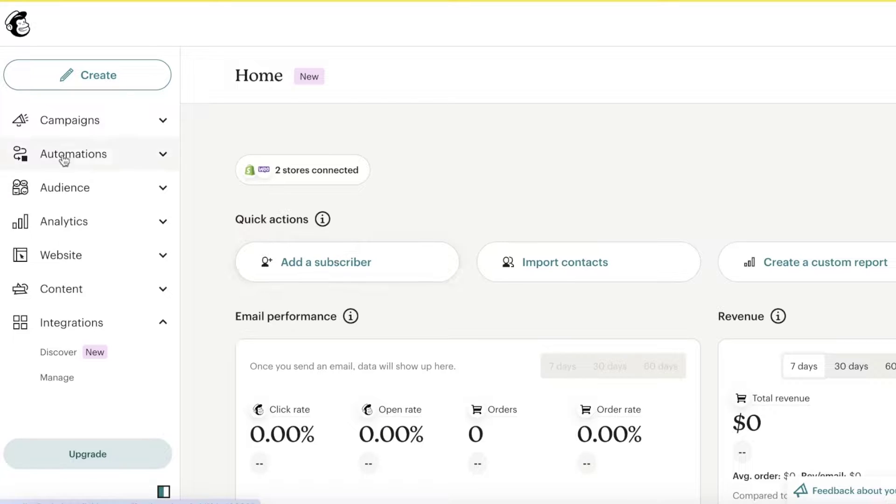
# View the campaigns list, then return to the Mailchimp home dashboard.
pyautogui.click(46, 132)
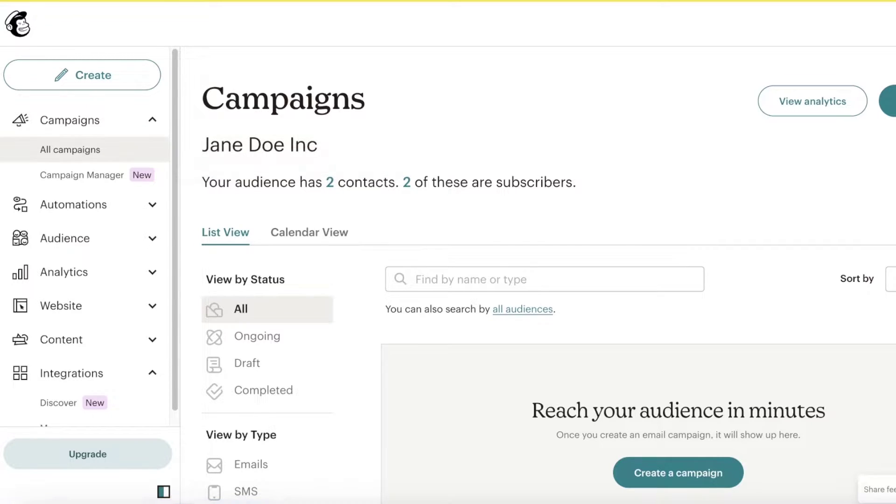
pyautogui.hotkey('ctrl', 't')
pyautogui.write('sho')
pyautogui.press('Escape')
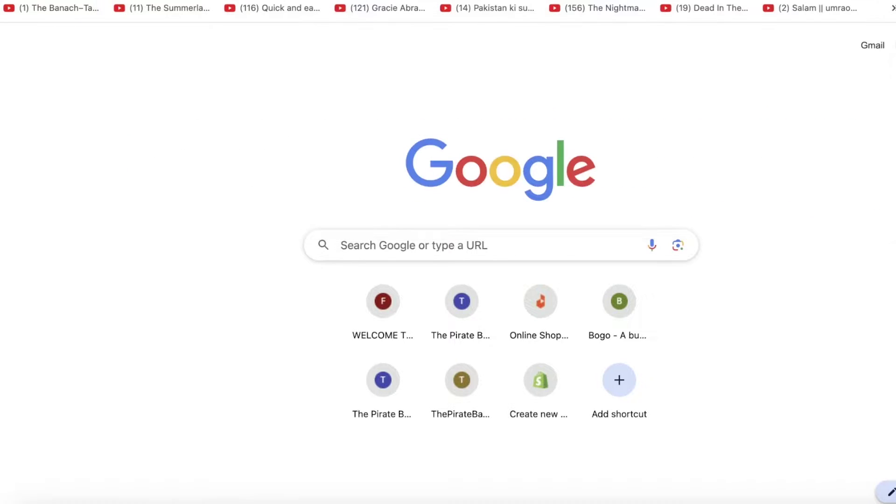
pyautogui.hotkey('ctrl', 'w')
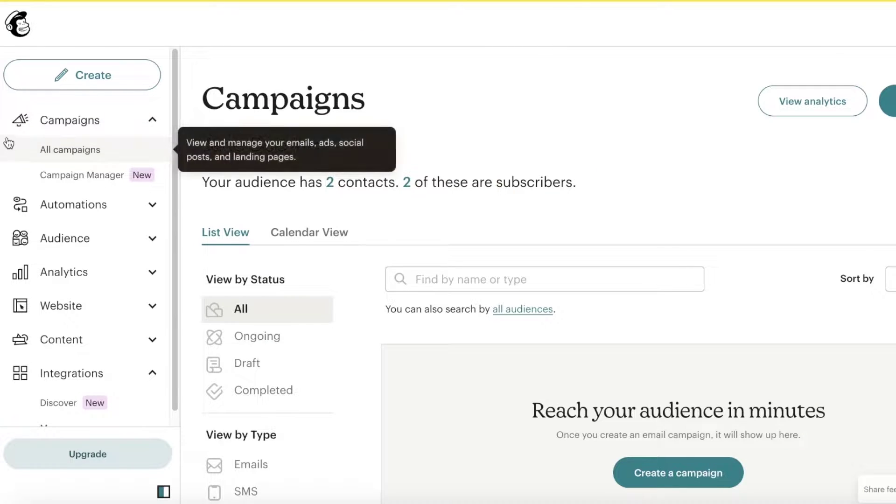
pyautogui.click(18, 42)
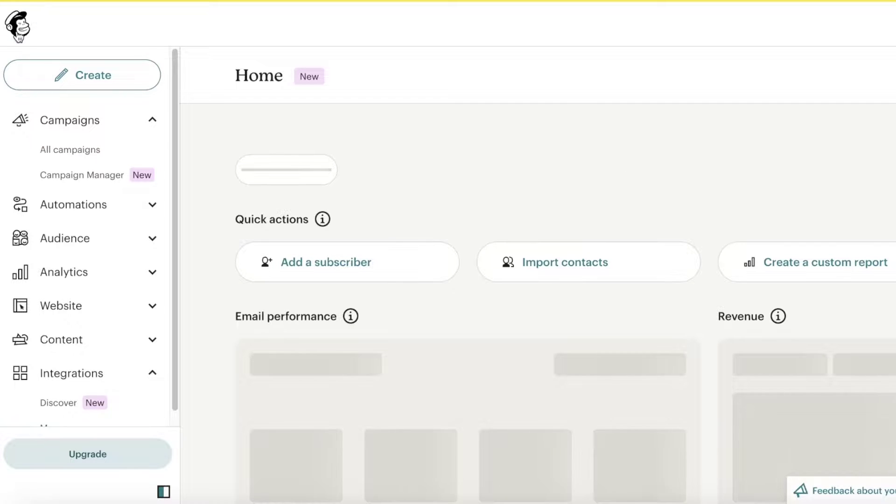
# Open the Shopify integration details from the 2 connected stores.
pyautogui.click(327, 172)
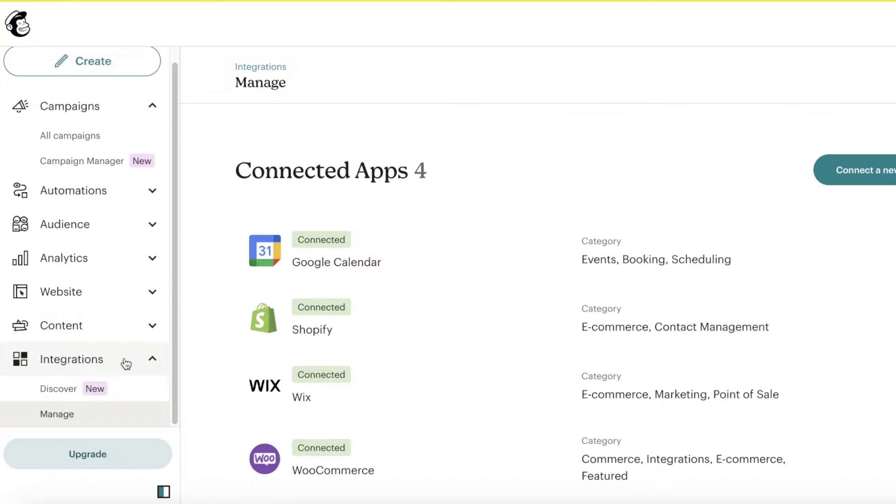
pyautogui.click(788, 339)
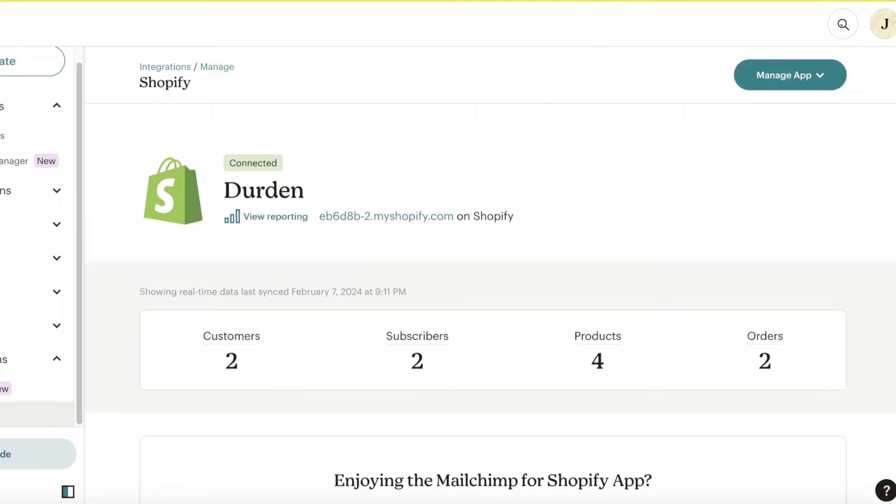
pyautogui.scroll(-8, 526, 183)
pyautogui.scroll(8, 523, 201)
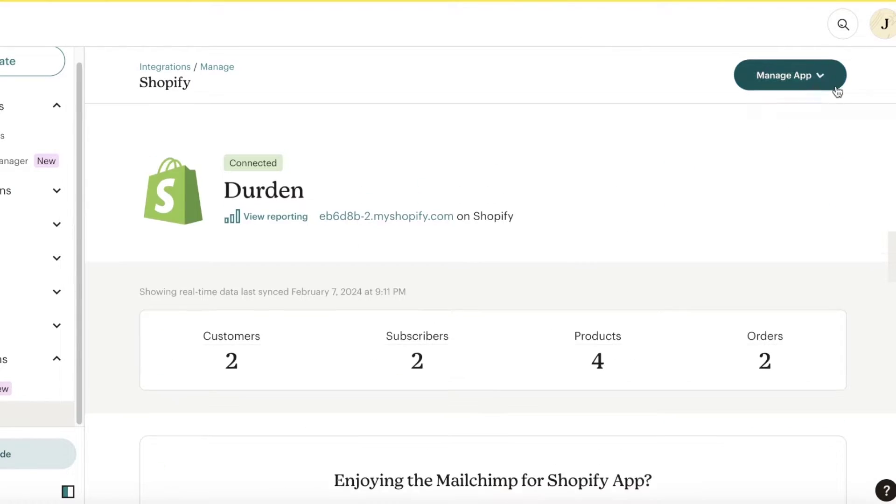
# Disconnect the Shopify site via Manage App, keeping its customer, product and order data.
pyautogui.click(834, 85)
pyautogui.click(799, 216)
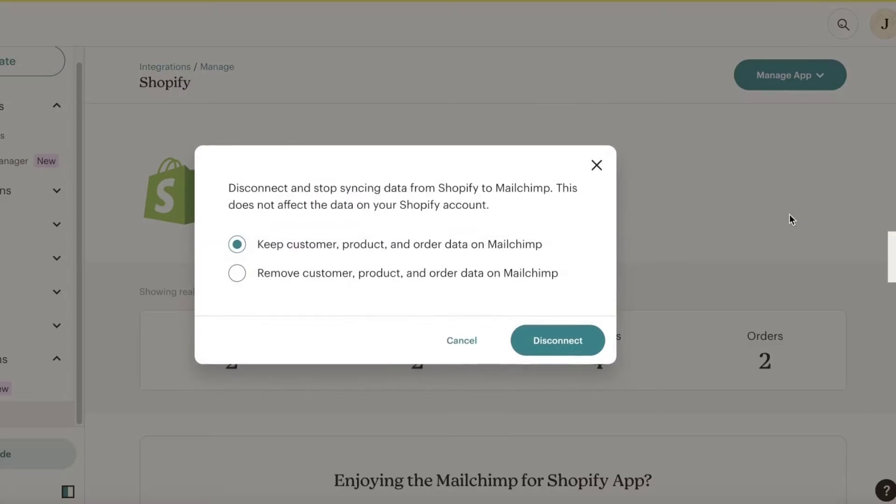
pyautogui.click(565, 369)
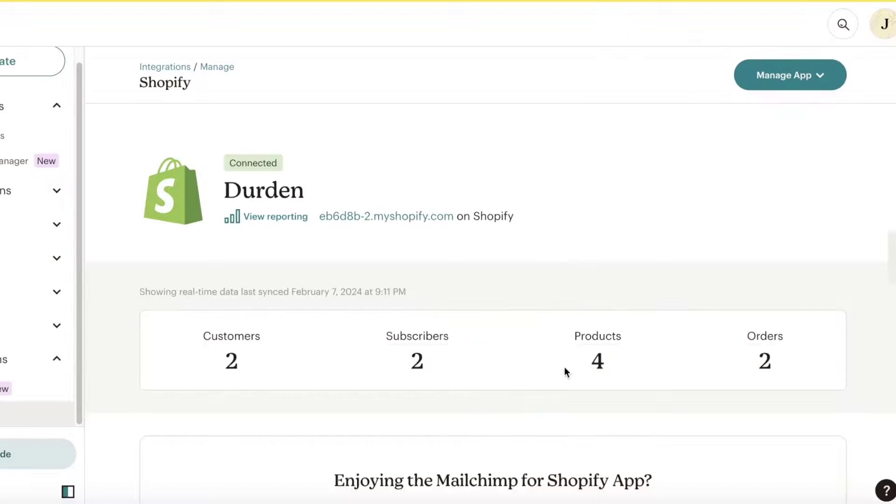
pyautogui.click(742, 85)
pyautogui.click(812, 213)
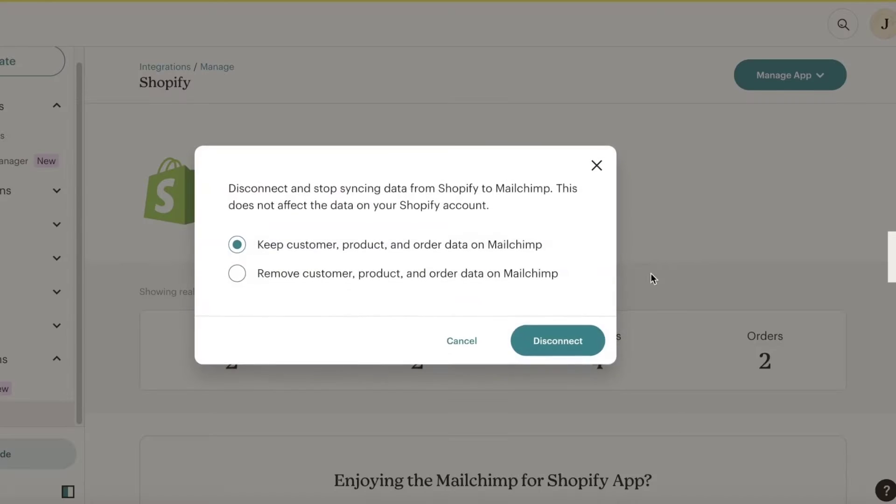
pyautogui.click(568, 341)
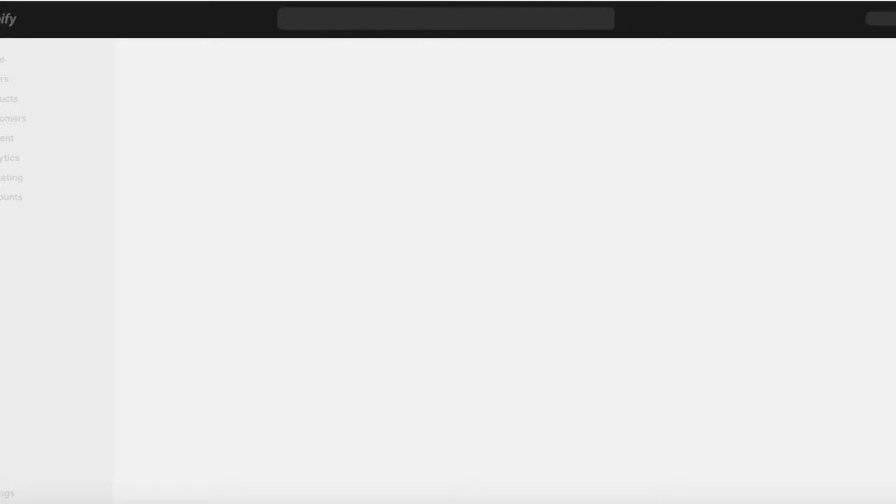
# Search the Shopify admin with the Apps filter to head to the App Store.
pyautogui.click(462, 14)
pyautogui.click(240, 47)
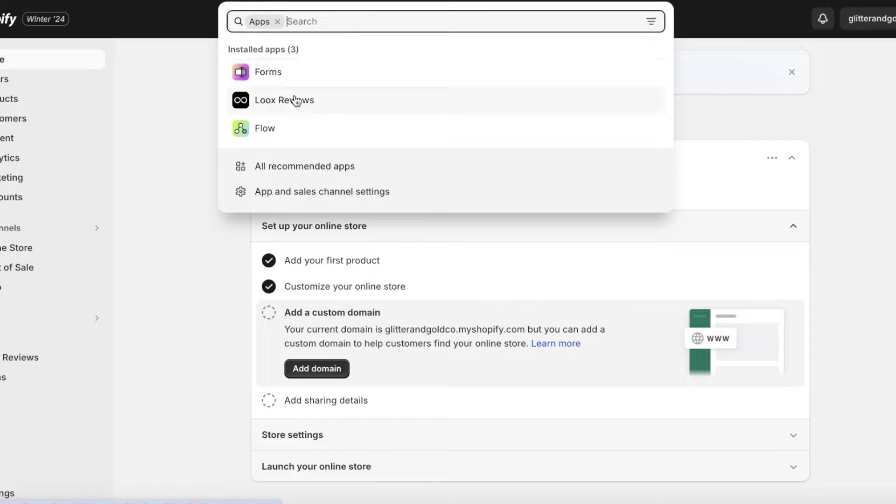
pyautogui.press('Escape')
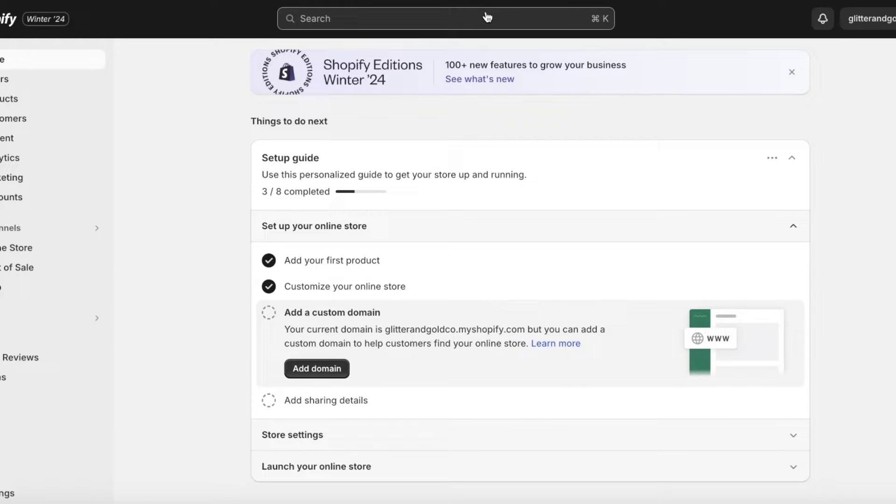
pyautogui.click(486, 16)
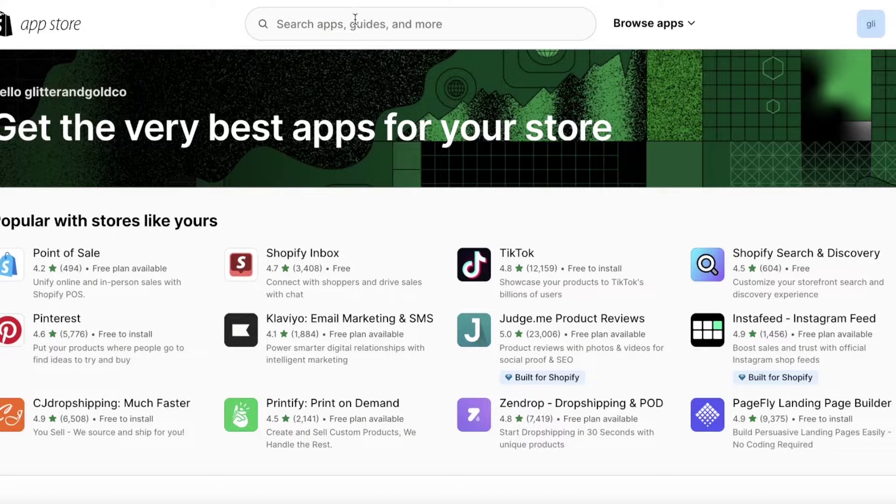
# Search the Shopify App Store for 'mailchimp'.
pyautogui.click(356, 21)
pyautogui.write('mail')
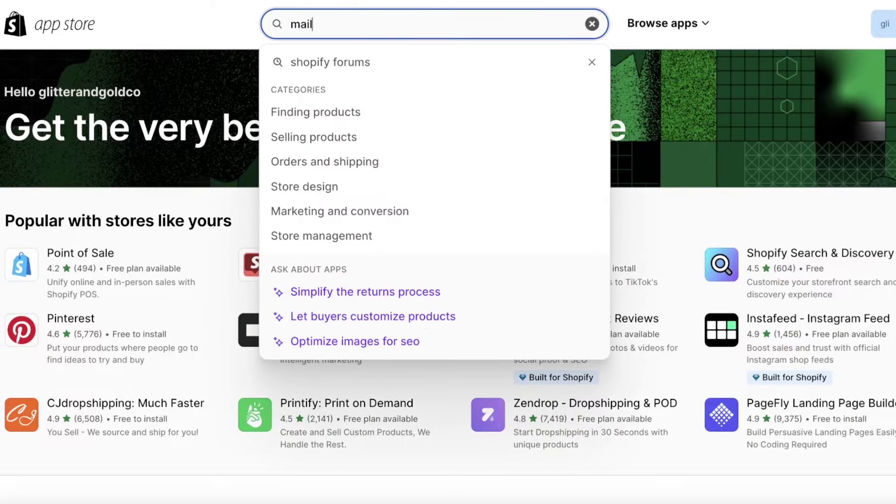
pyautogui.write('chimp')
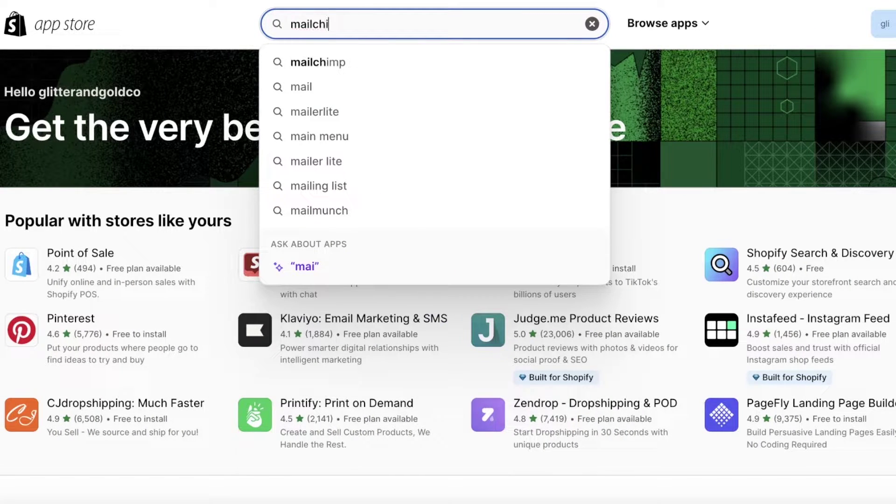
pyautogui.click(333, 61)
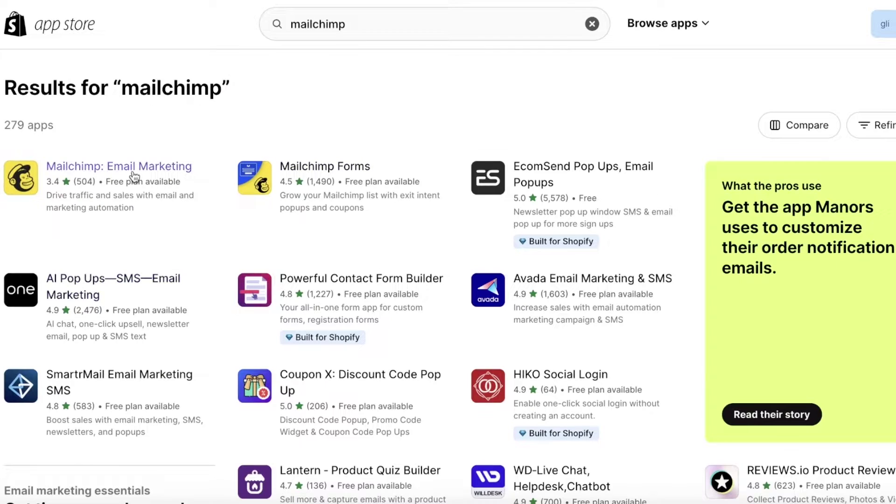
# Install Mailchimp: Email Marketing in the store and open its Shopify integration.
pyautogui.click(137, 174)
pyautogui.click(176, 261)
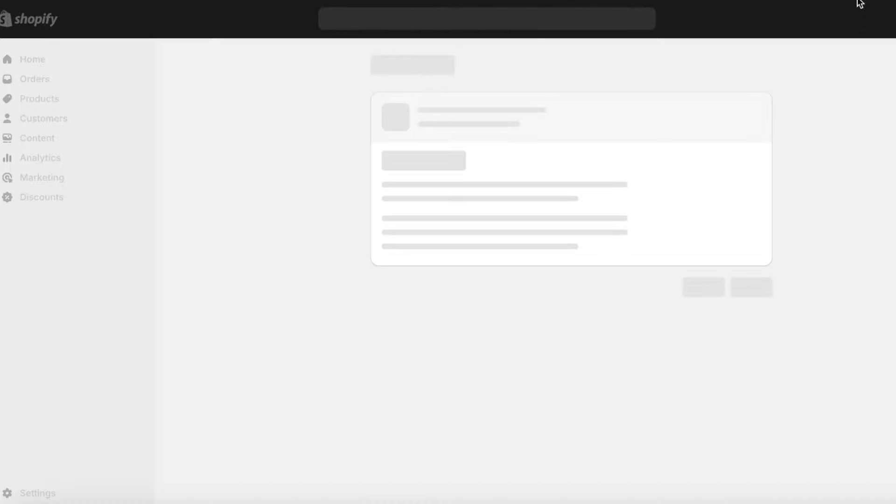
pyautogui.click(763, 328)
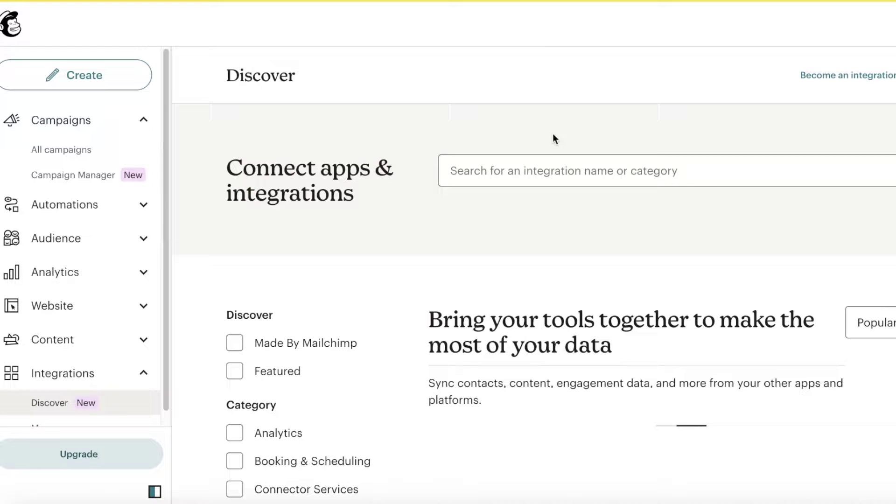
pyautogui.scroll(-1, 75, 399)
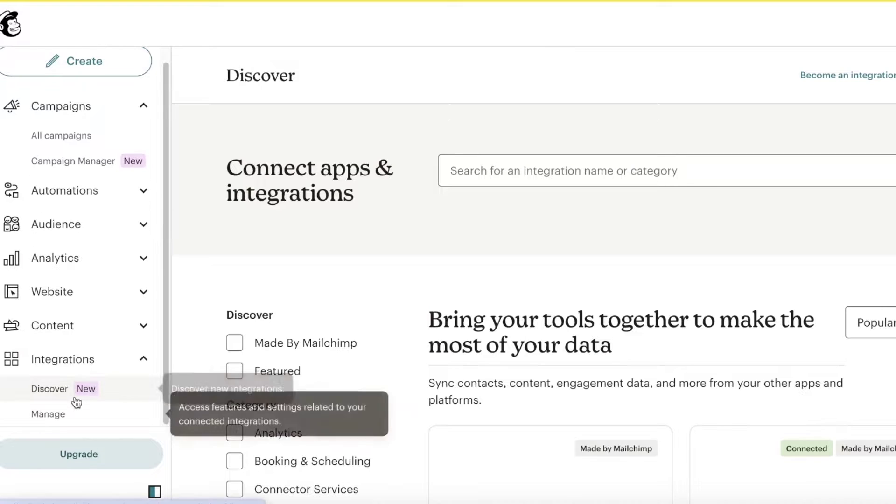
pyautogui.scroll(-8, 561, 293)
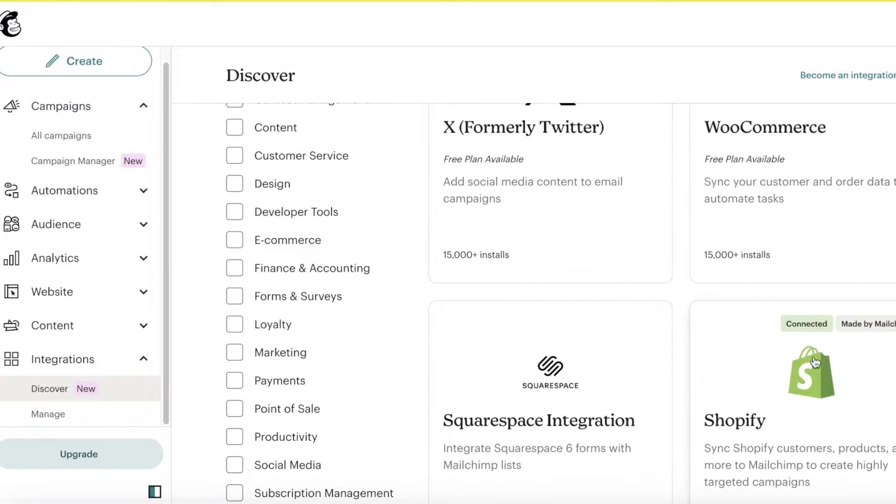
pyautogui.click(854, 149)
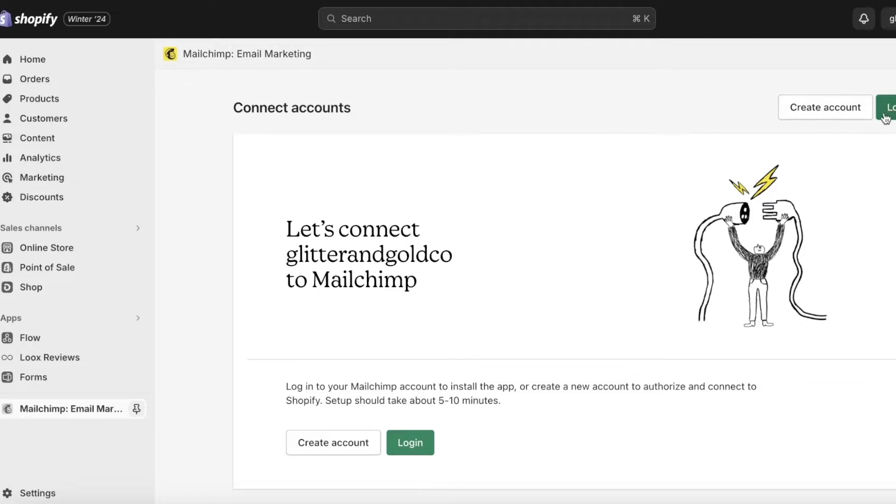
# Log in to Mailchimp with the saved username and account password to connect the store.
pyautogui.click(882, 109)
pyautogui.click(406, 242)
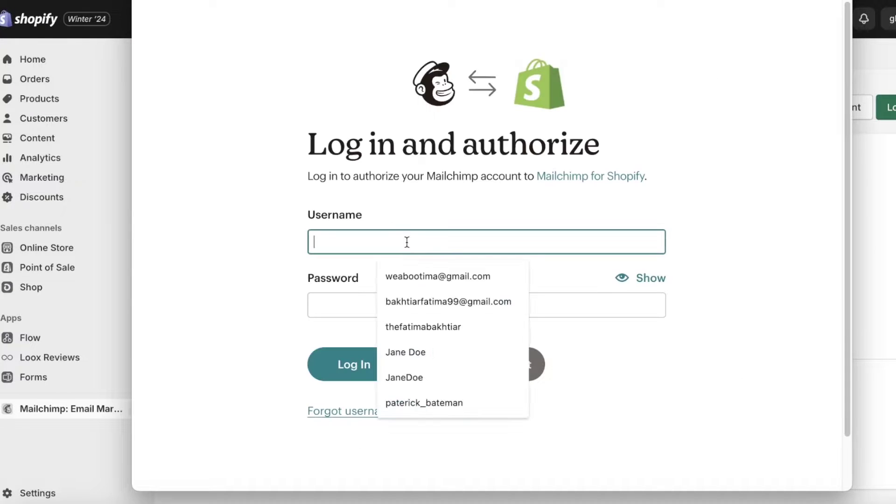
pyautogui.click(403, 275)
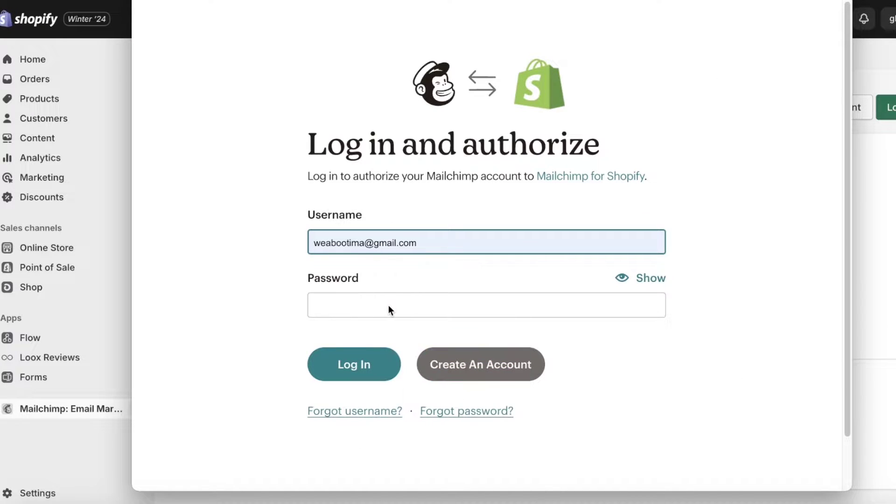
pyautogui.click(390, 308)
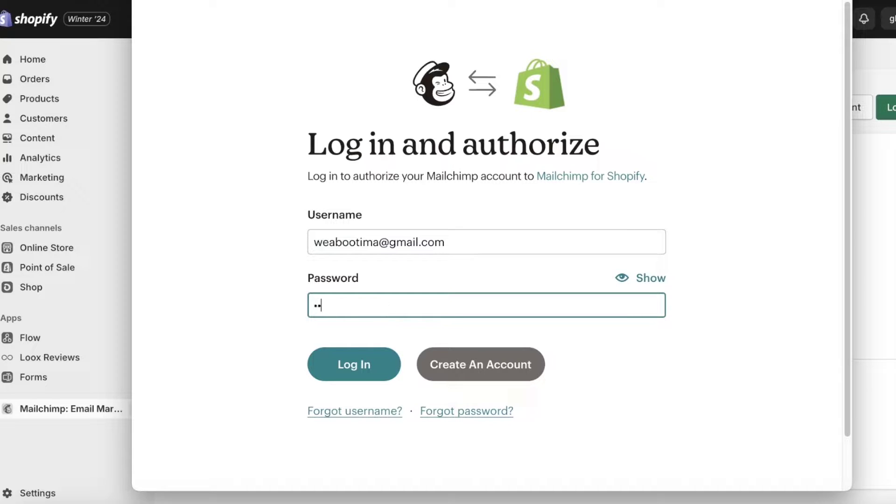
pyautogui.write('••••••')
pyautogui.press('Return')
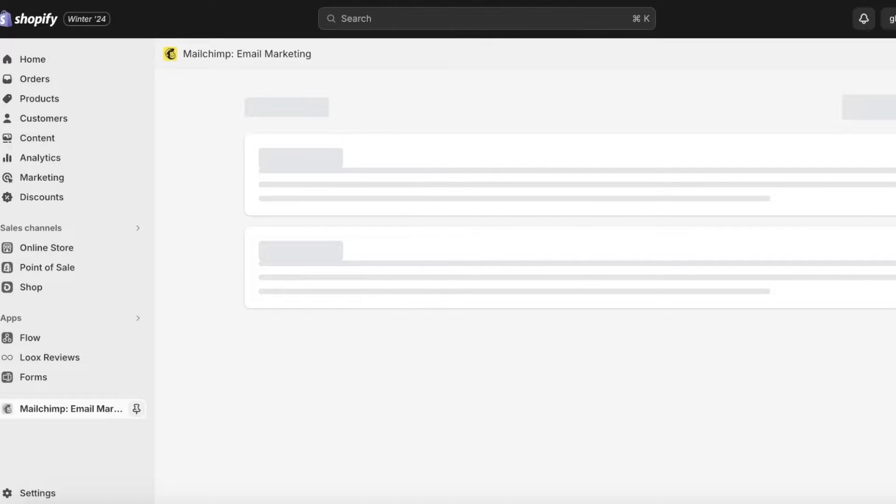
# Review the contact and tag sync settings, then pin Mailchimp: Email Marketing in the Apps sidebar.
pyautogui.scroll(-10, 481, 144)
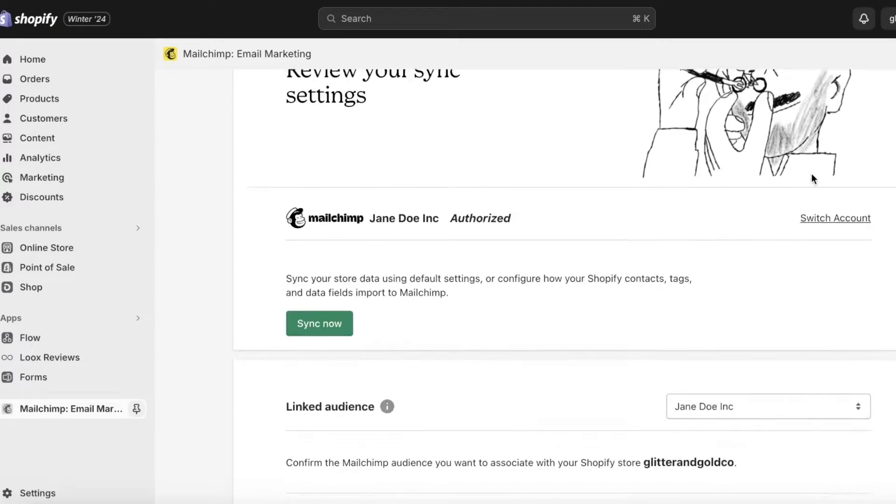
pyautogui.scroll(2, 679, 195)
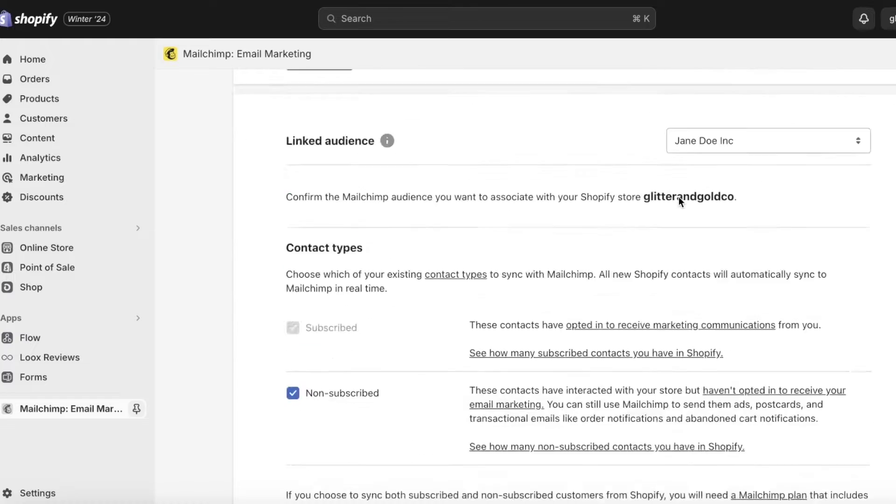
pyautogui.scroll(-7, 679, 197)
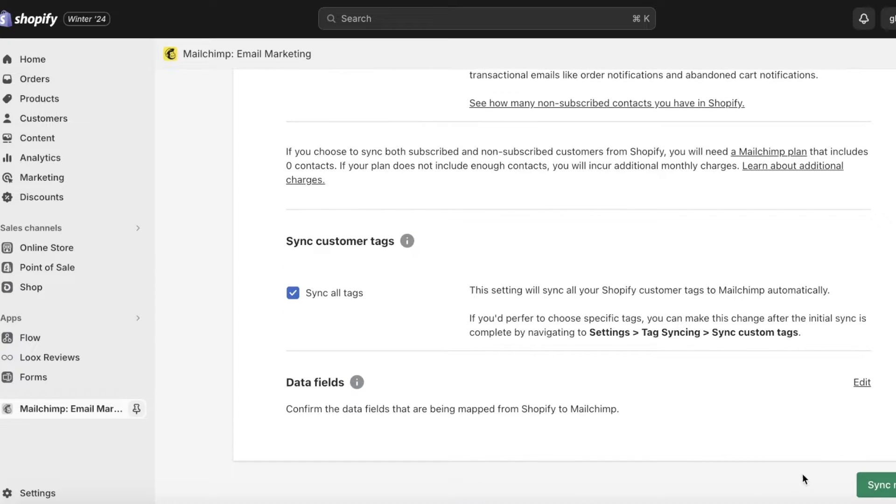
pyautogui.scroll(3, 513, 369)
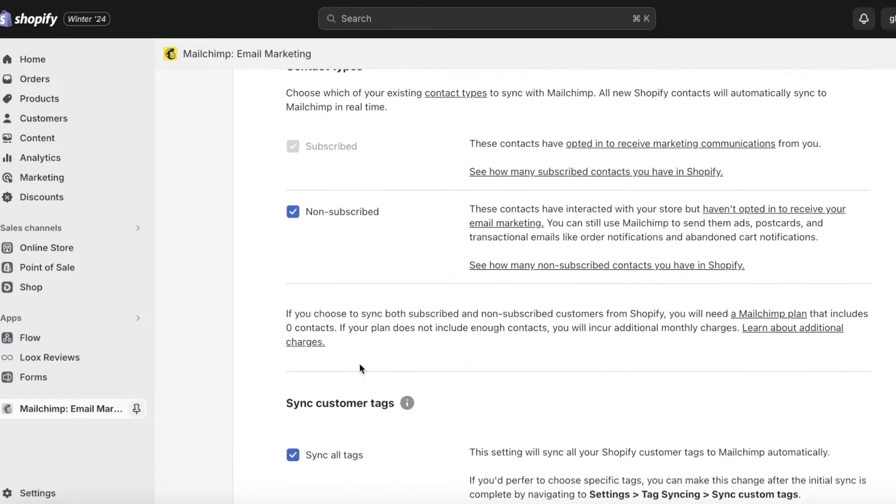
pyautogui.scroll(-2, 485, 299)
pyautogui.scroll(3, 485, 294)
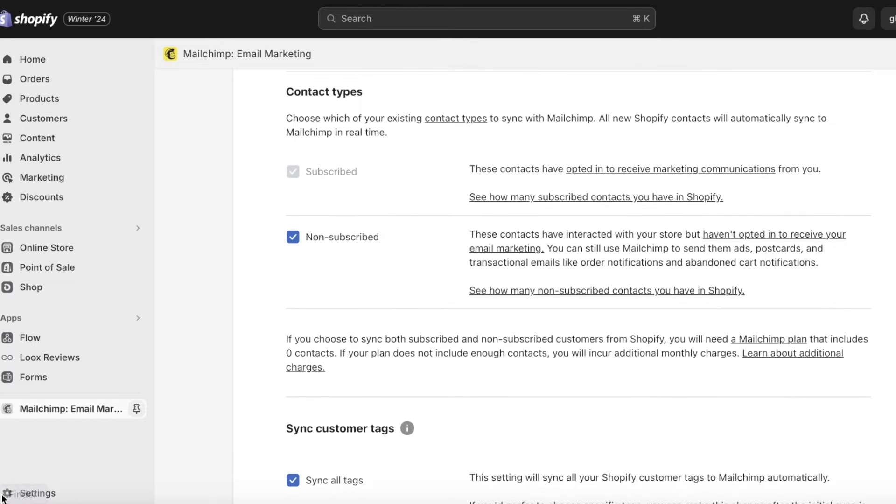
pyautogui.click(136, 408)
pyautogui.scroll(10, 632, 240)
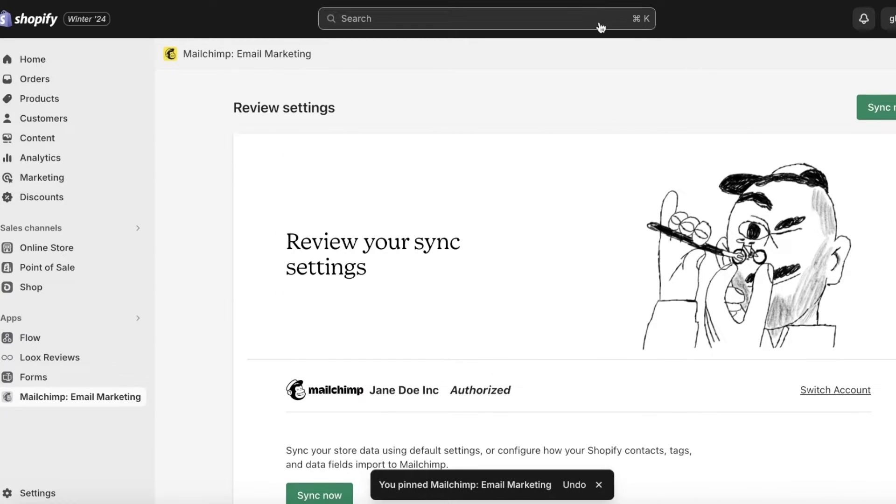
# In a new tab, enter 'mail' and choose the 'Customer Journeys | Mailchimp' suggestion.
pyautogui.press('super+t')
pyautogui.write('mail')
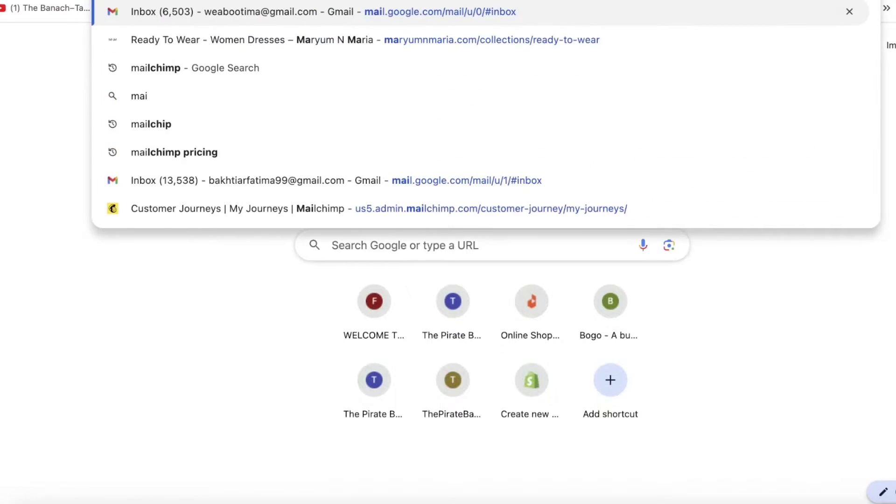
pyautogui.click(519, 204)
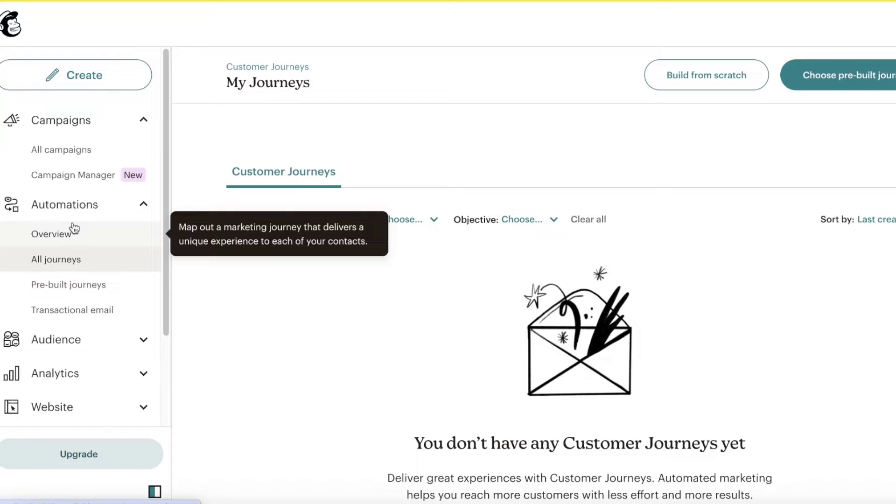
# Go from Automations Overview to All journeys, then Pre-built journeys, and browse the template cards.
pyautogui.click(62, 236)
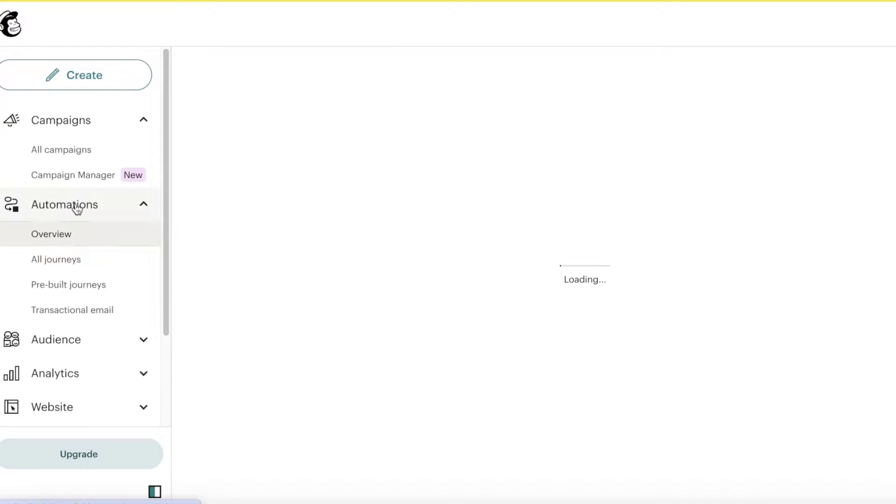
pyautogui.click(145, 122)
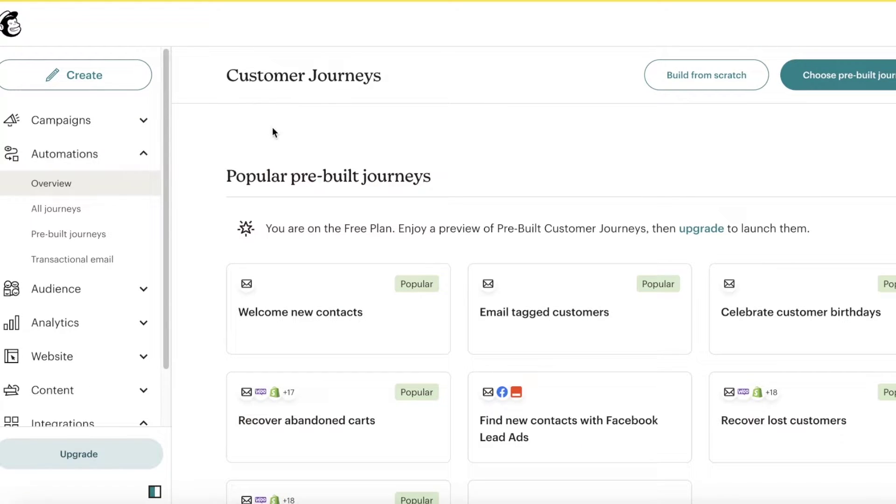
pyautogui.click(57, 208)
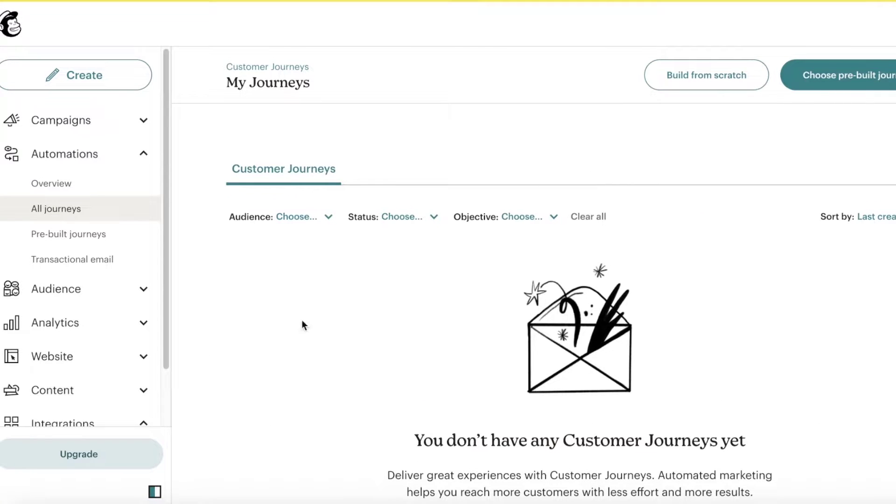
pyautogui.click(42, 240)
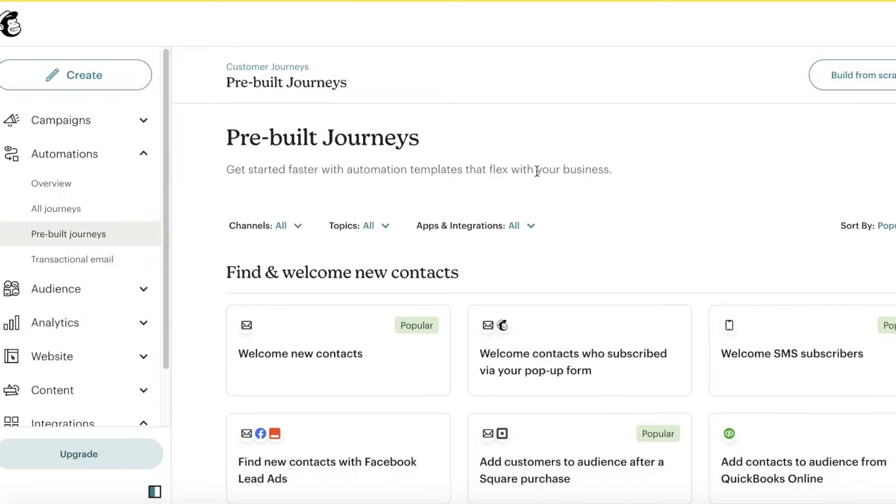
pyautogui.scroll(-9, 537, 171)
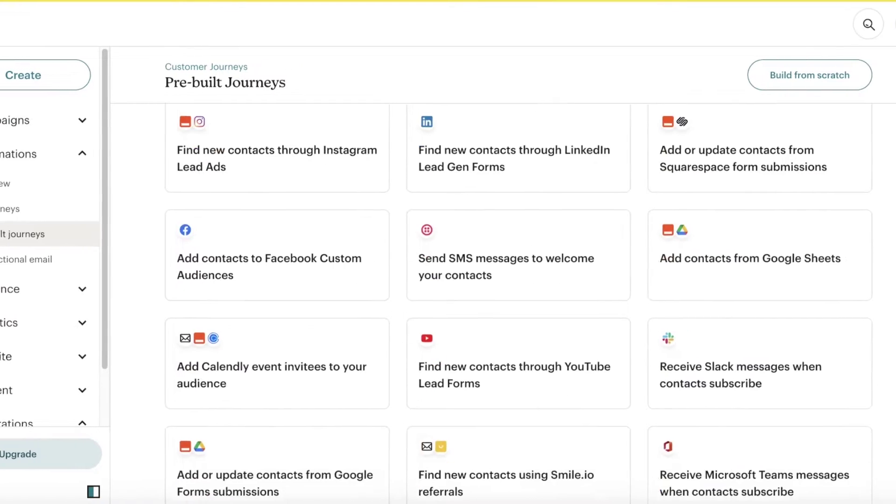
pyautogui.scroll(-3, 866, 229)
pyautogui.scroll(-3, 866, 230)
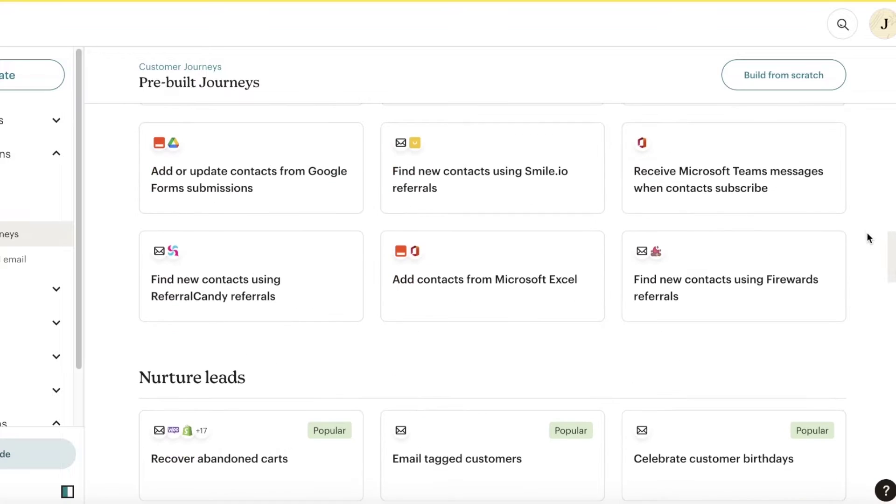
pyautogui.scroll(-7, 866, 231)
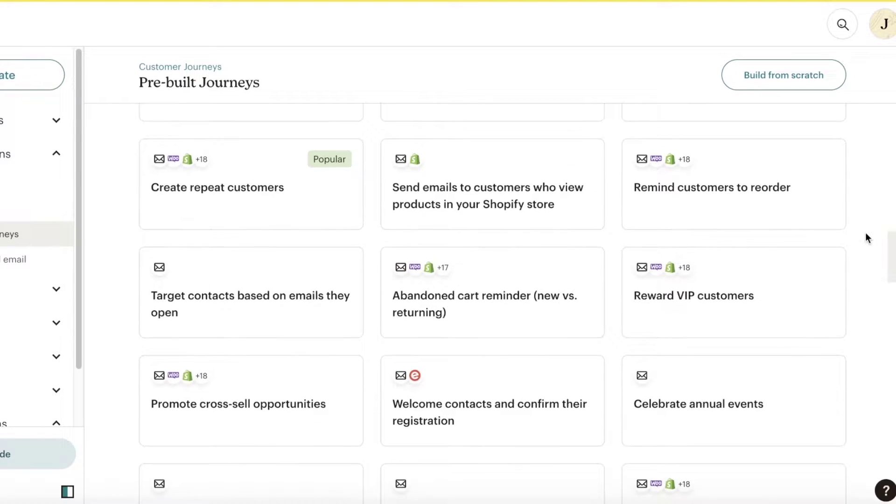
pyautogui.scroll(5, 868, 234)
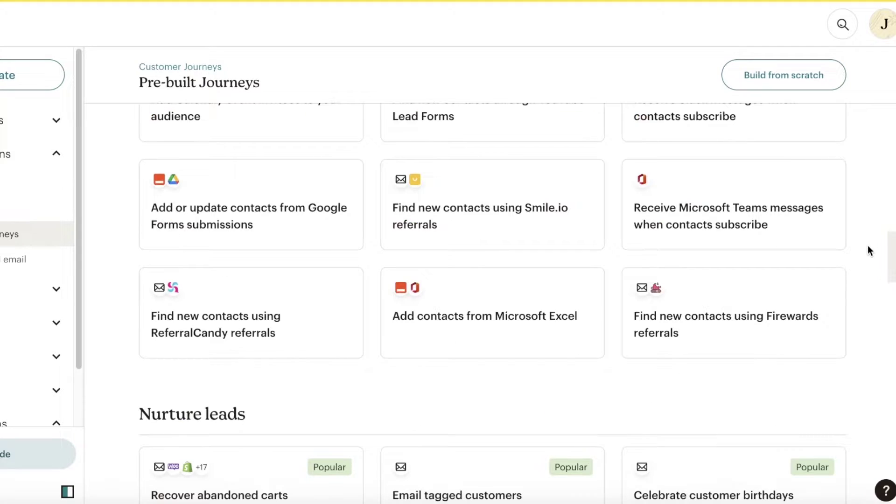
pyautogui.scroll(5, 866, 250)
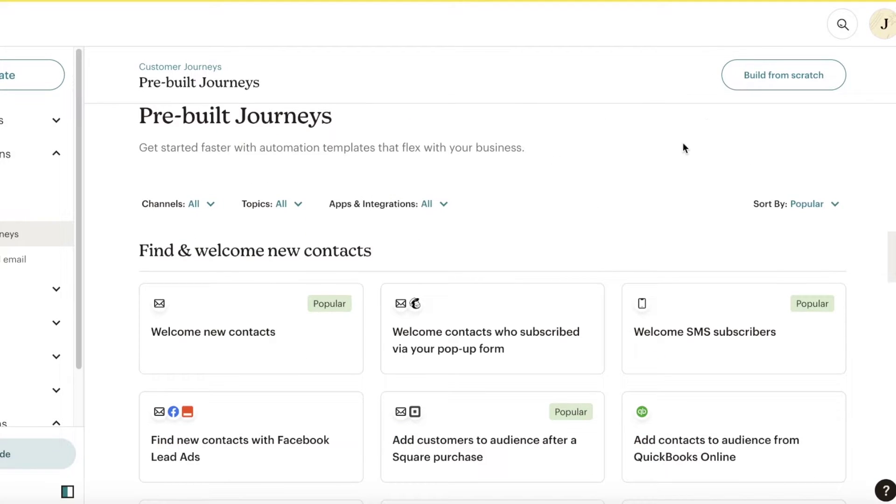
# Set the Channels filter to Email.
pyautogui.click(433, 205)
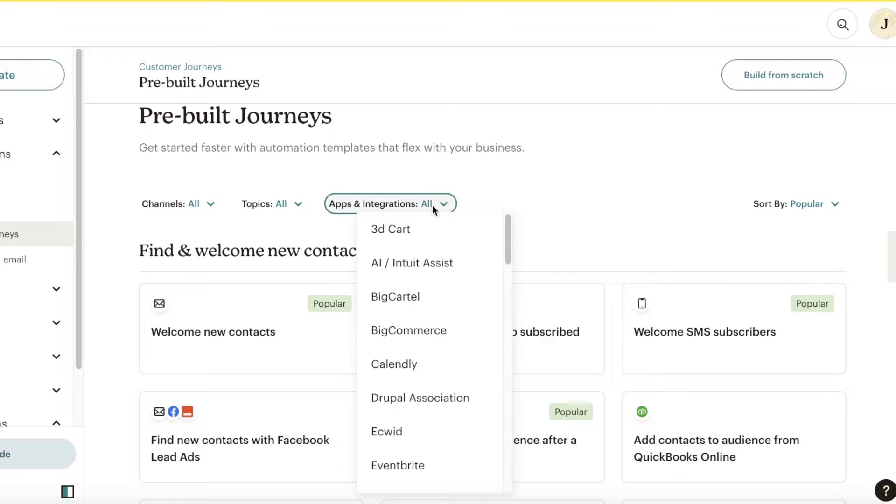
pyautogui.click(449, 178)
pyautogui.click(242, 210)
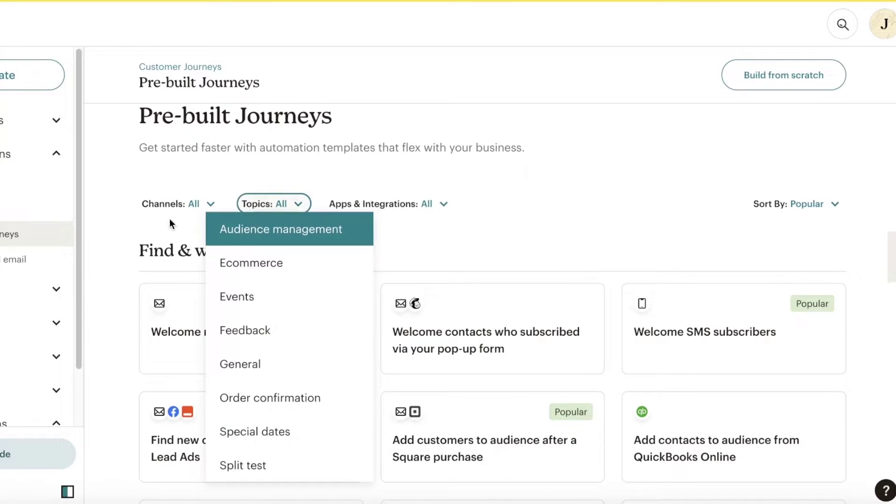
pyautogui.click(171, 208)
pyautogui.click(236, 221)
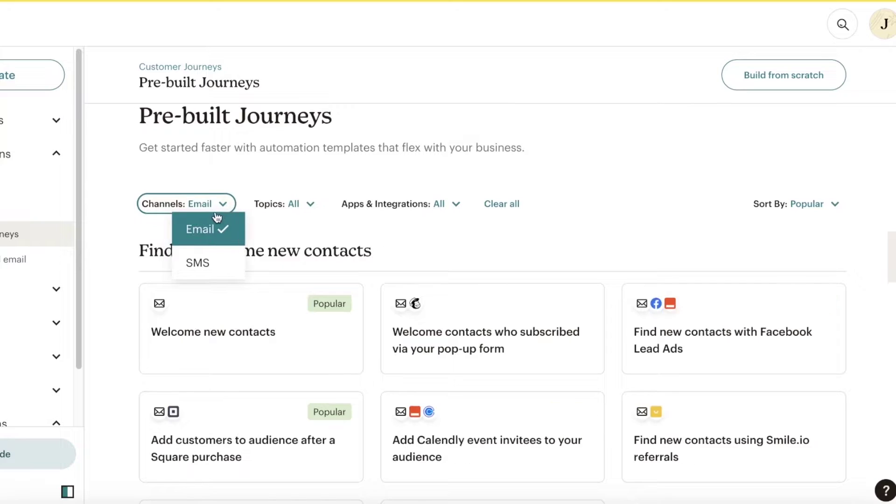
pyautogui.click(274, 176)
pyautogui.click(202, 203)
pyautogui.click(201, 203)
# Add Ecommerce to the Topics filter and scroll through the matching templates.
pyautogui.click(266, 206)
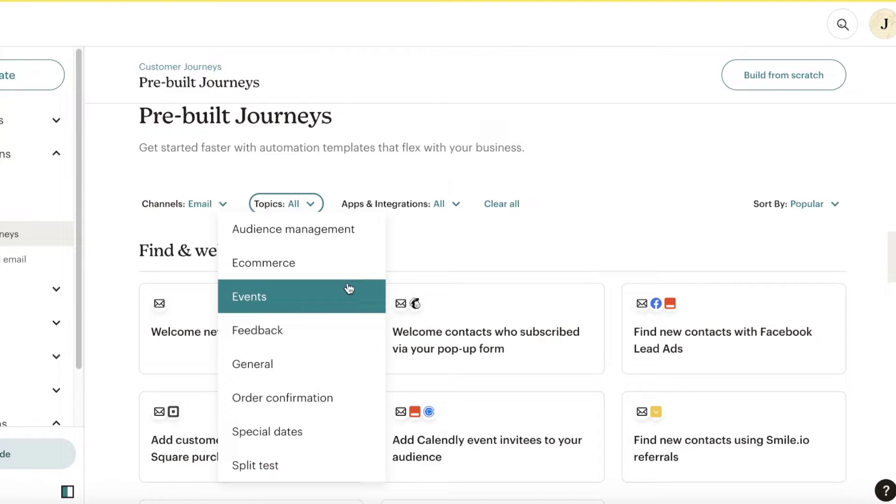
pyautogui.click(337, 264)
pyautogui.click(532, 185)
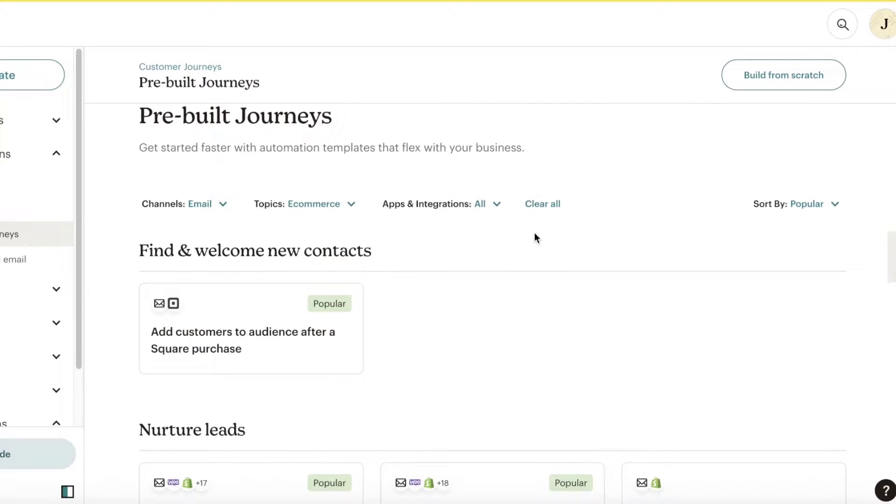
pyautogui.scroll(-5, 534, 238)
pyautogui.scroll(-2, 382, 233)
pyautogui.scroll(4, 219, 178)
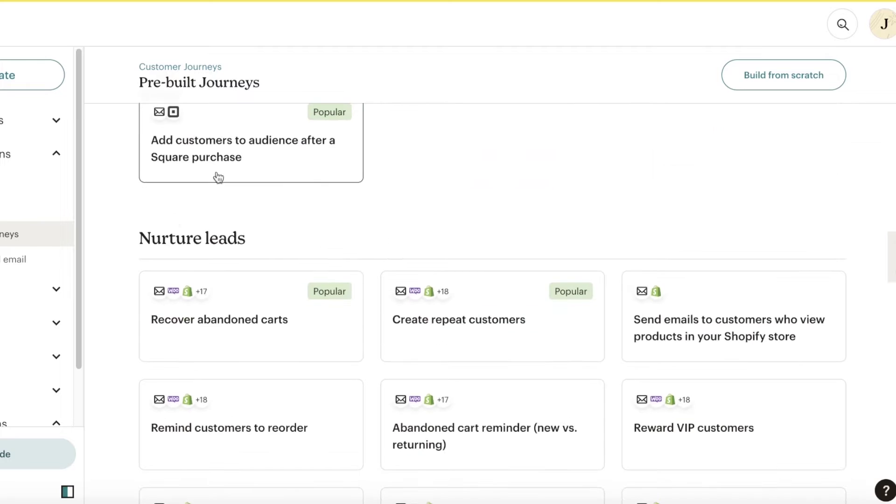
pyautogui.scroll(3, 196, 247)
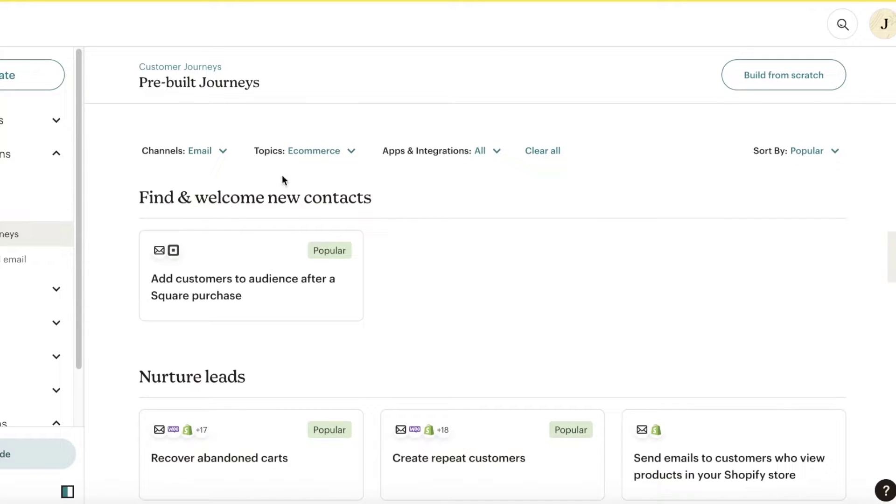
pyautogui.scroll(-10, 294, 186)
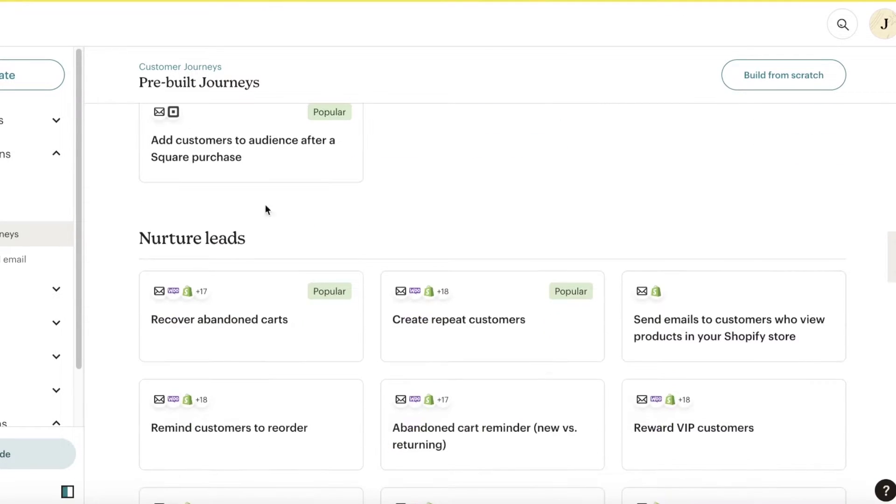
pyautogui.scroll(-5, 310, 217)
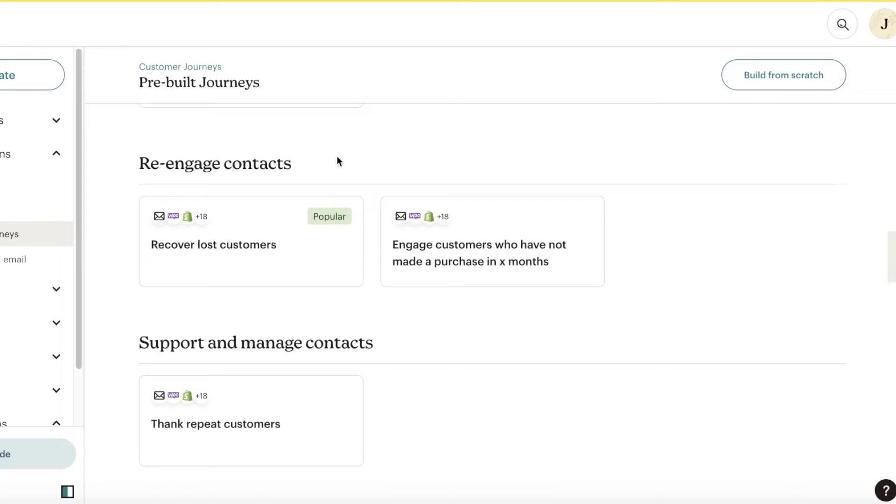
pyautogui.scroll(-1, 280, 327)
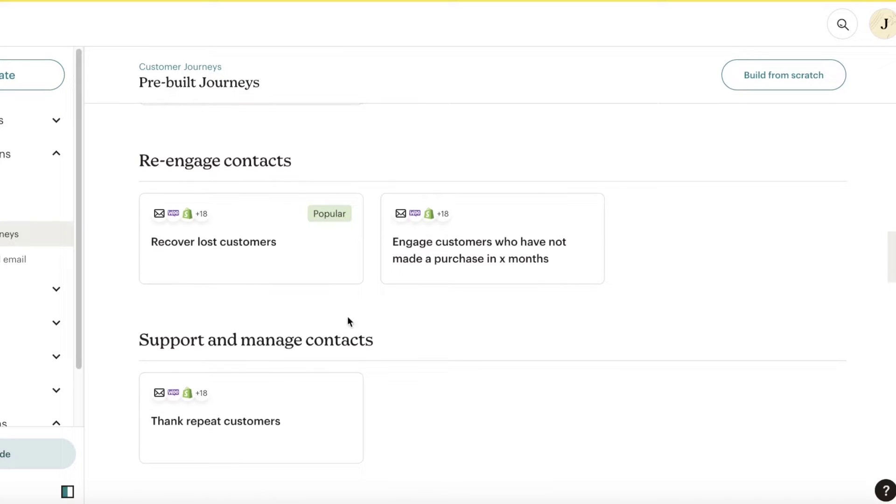
pyautogui.scroll(15, 558, 310)
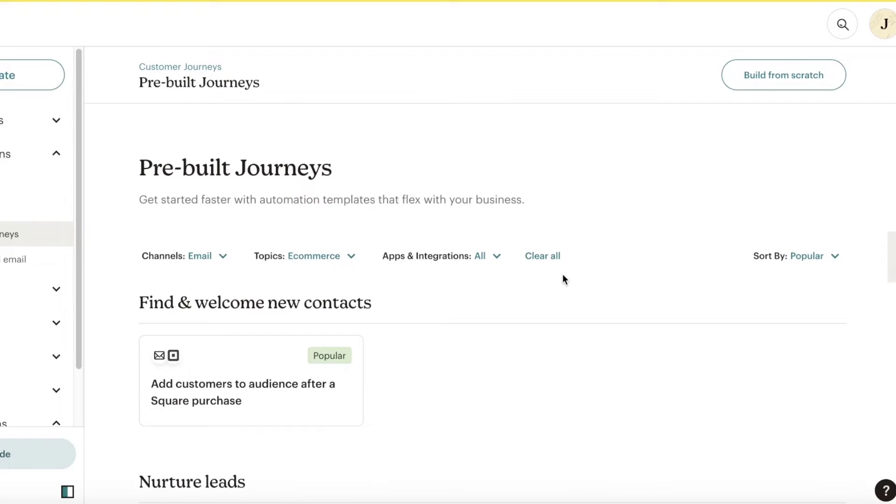
pyautogui.scroll(-1, 559, 278)
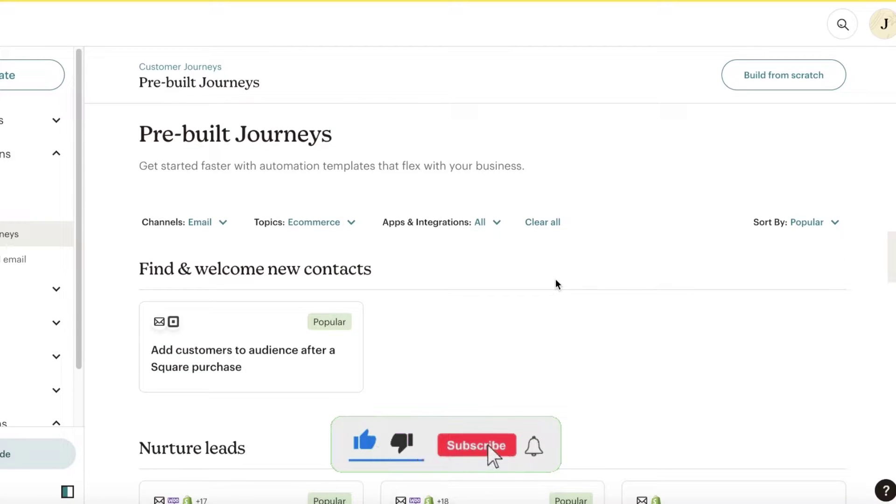
# Add Audience management to the Topics filter, giving 2 selected topics.
pyautogui.click(224, 221)
pyautogui.click(268, 222)
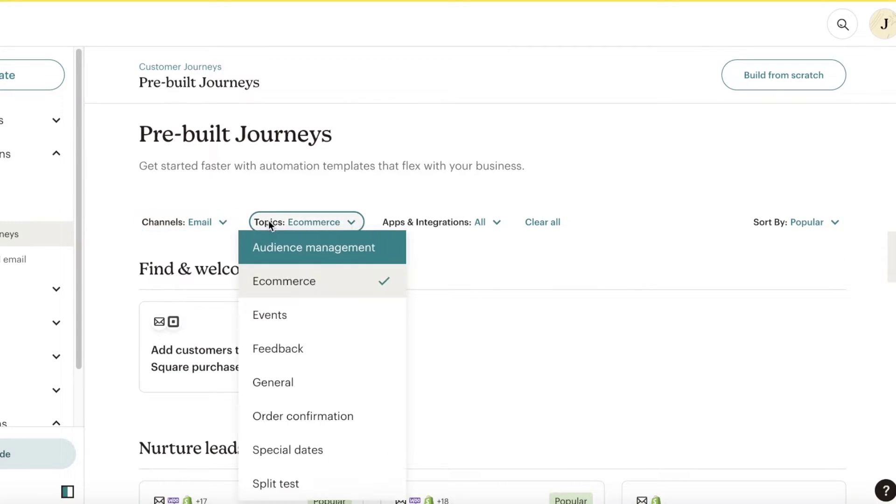
pyautogui.click(319, 246)
pyautogui.click(477, 282)
pyautogui.scroll(-1, 206, 301)
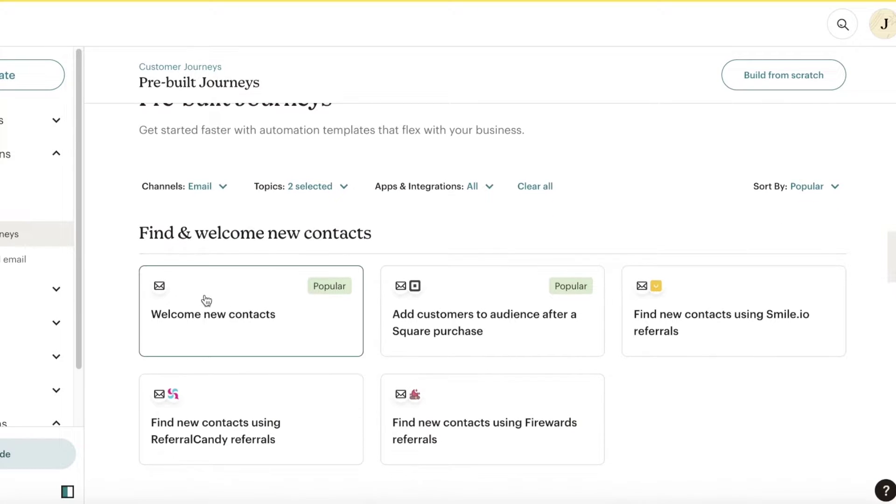
# Open the Welcome new contacts template, choose Use this journey and continue to build it.
pyautogui.click(206, 299)
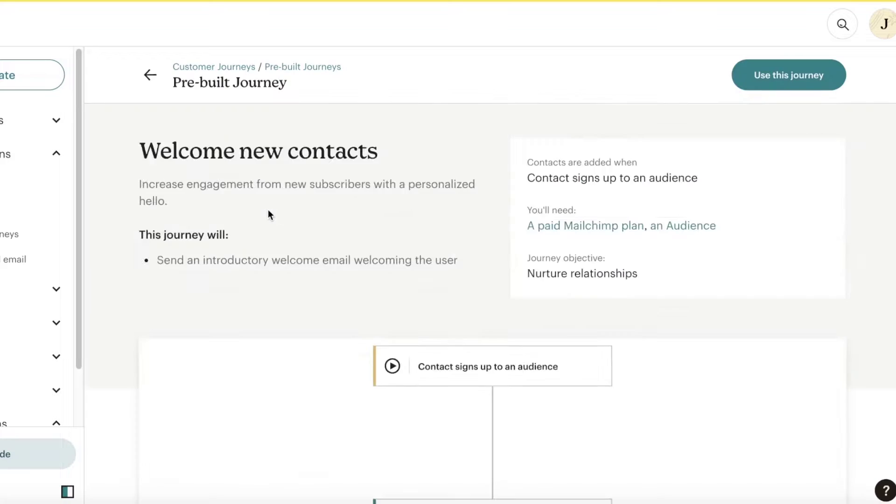
pyautogui.scroll(-4, 268, 213)
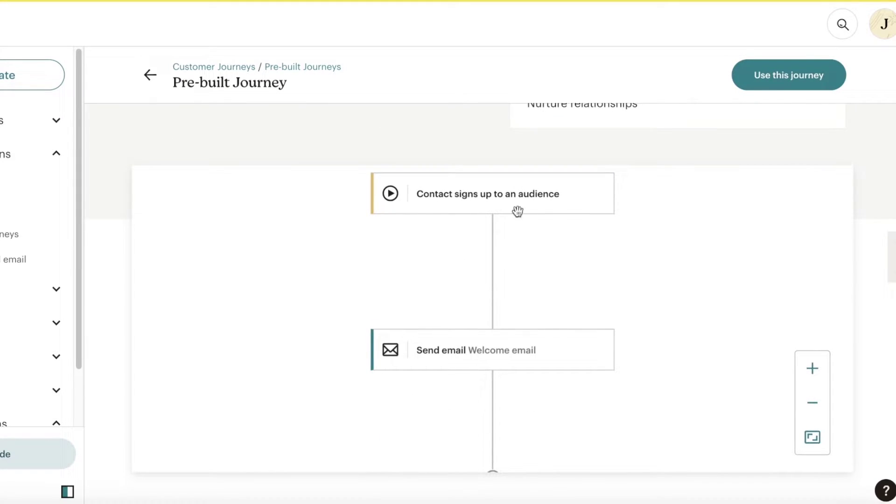
pyautogui.scroll(-3, 486, 322)
pyautogui.scroll(8, 691, 238)
pyautogui.scroll(4, 691, 247)
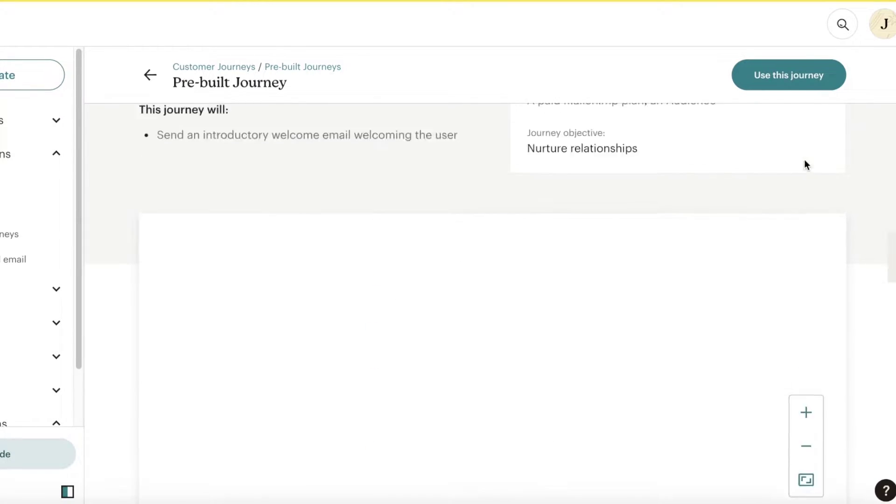
pyautogui.click(796, 86)
pyautogui.click(661, 335)
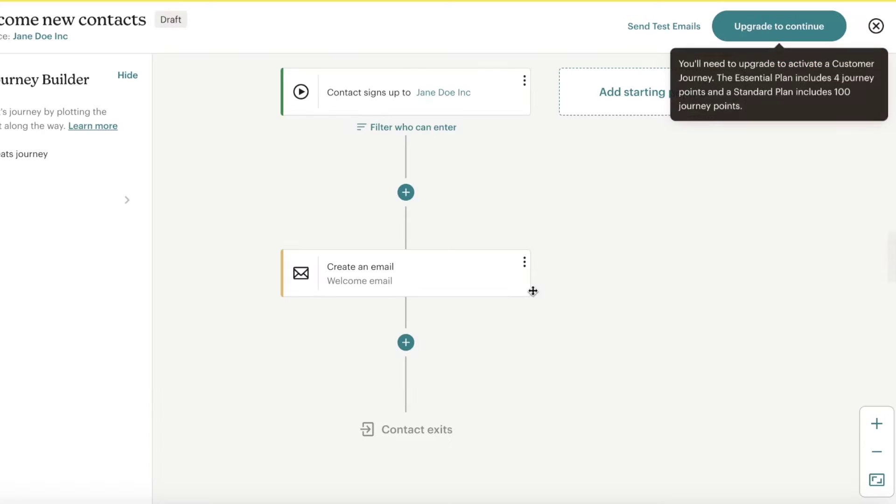
# Change the starting point to Contact Activity > Signs up for Email and save it.
pyautogui.click(446, 97)
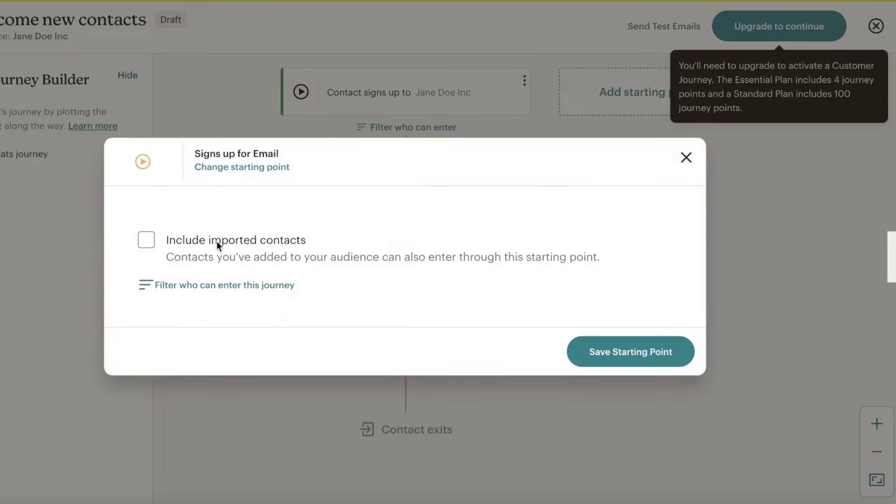
pyautogui.click(146, 240)
pyautogui.click(146, 239)
pyautogui.click(220, 167)
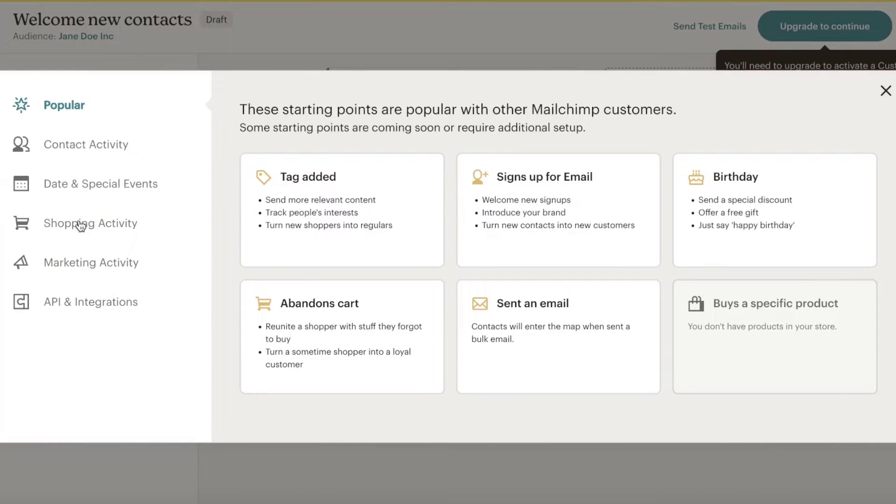
pyautogui.click(80, 226)
pyautogui.click(63, 111)
pyautogui.click(73, 141)
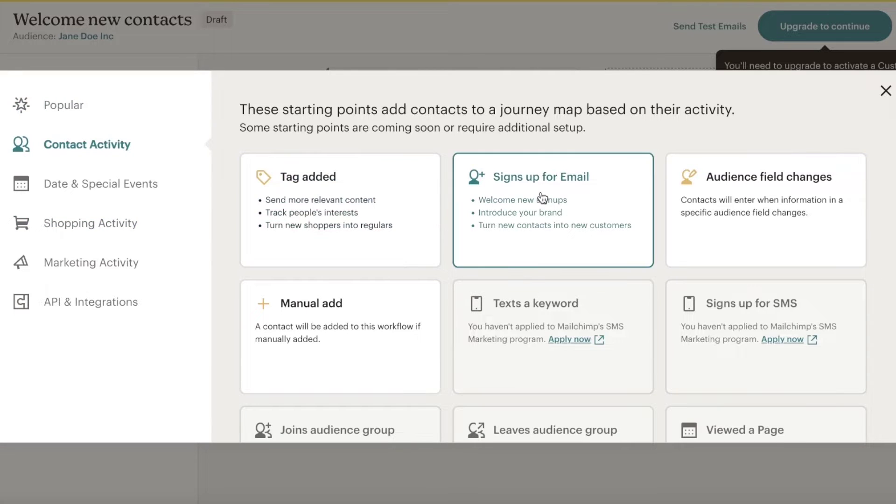
pyautogui.scroll(-3, 541, 196)
pyautogui.scroll(3, 542, 193)
pyautogui.click(541, 187)
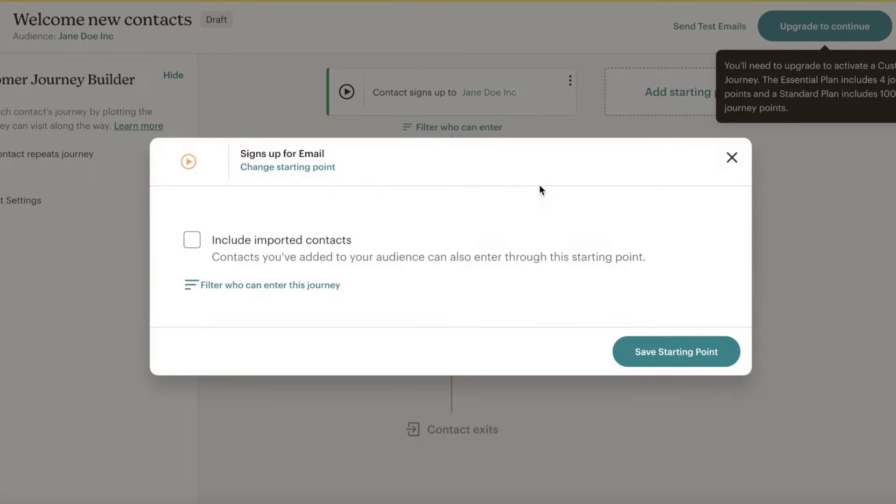
pyautogui.click(644, 351)
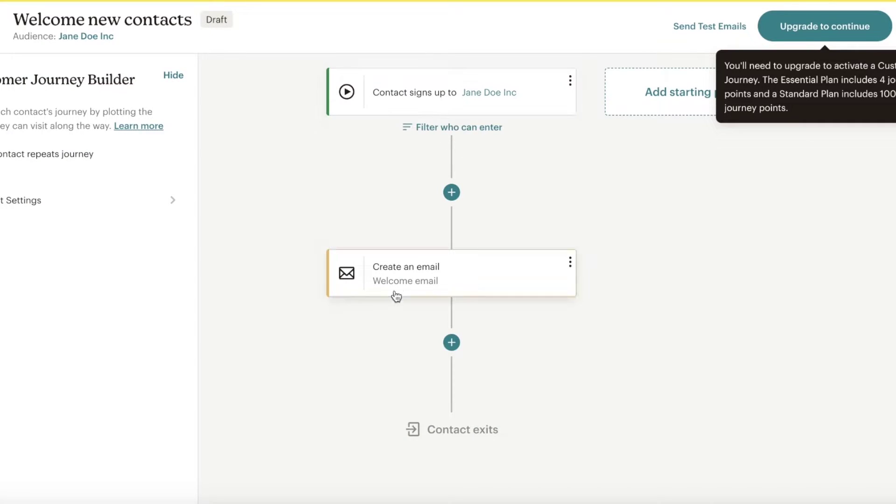
# Set the welcome email subject to 'Welcome to Glitter and Gold Co!', paste the preview text, and save.
pyautogui.click(406, 281)
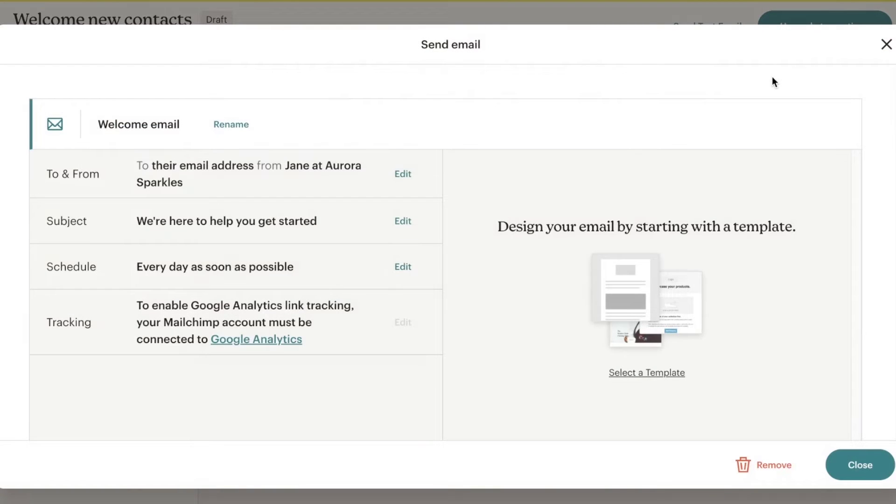
pyautogui.click(886, 43)
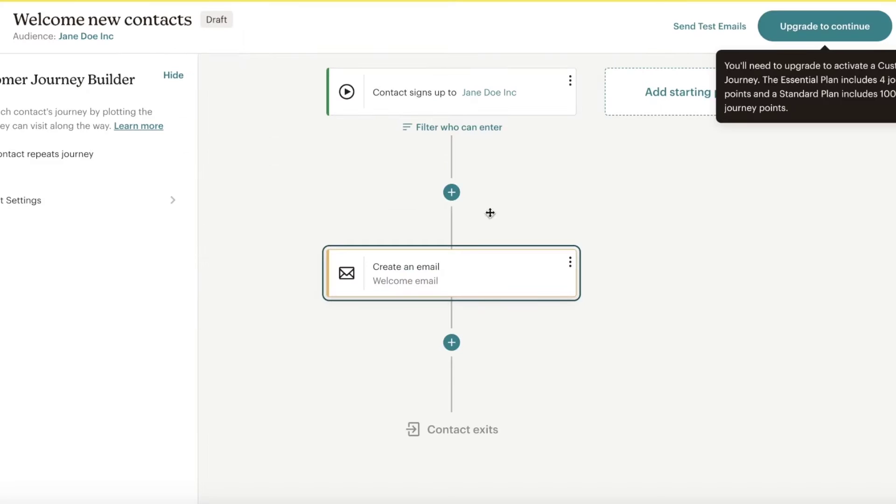
pyautogui.click(454, 274)
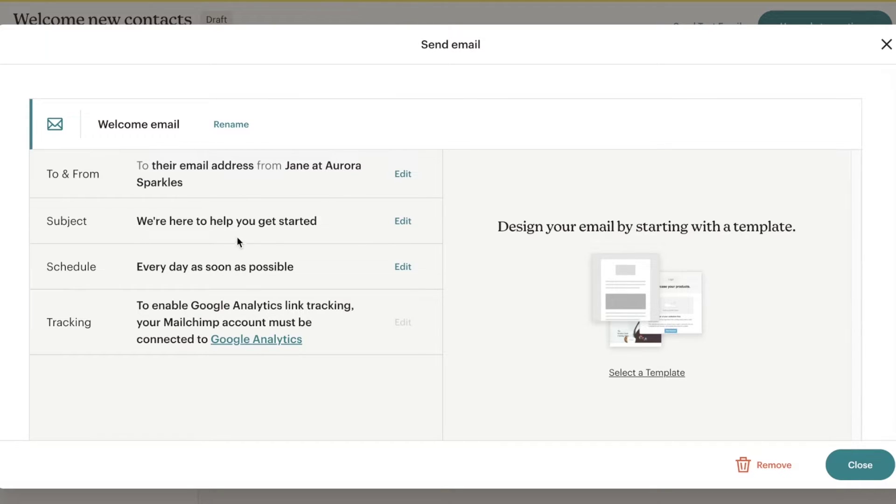
pyautogui.click(387, 227)
pyautogui.tripleClick(268, 298)
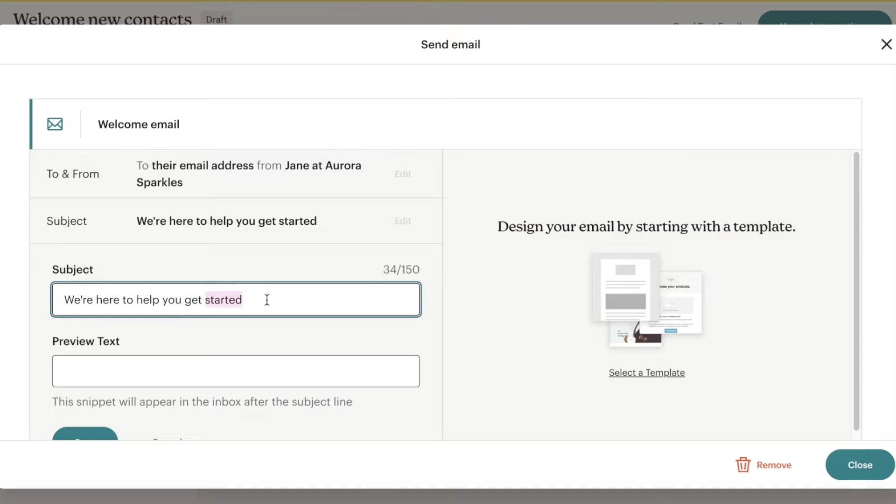
pyautogui.write('Welcome ')
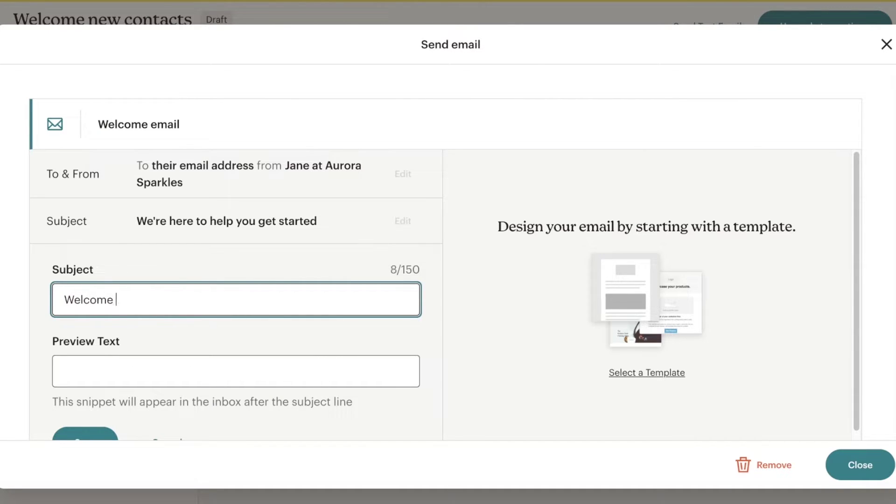
pyautogui.write('to Durden!')
pyautogui.doubleClick(145, 300)
pyautogui.write('Glitterr')
pyautogui.press('BackSpace')
pyautogui.press('BackSpace')
pyautogui.press('BackSpace')
pyautogui.press('BackSpace')
pyautogui.write('ter and Gold Co!')
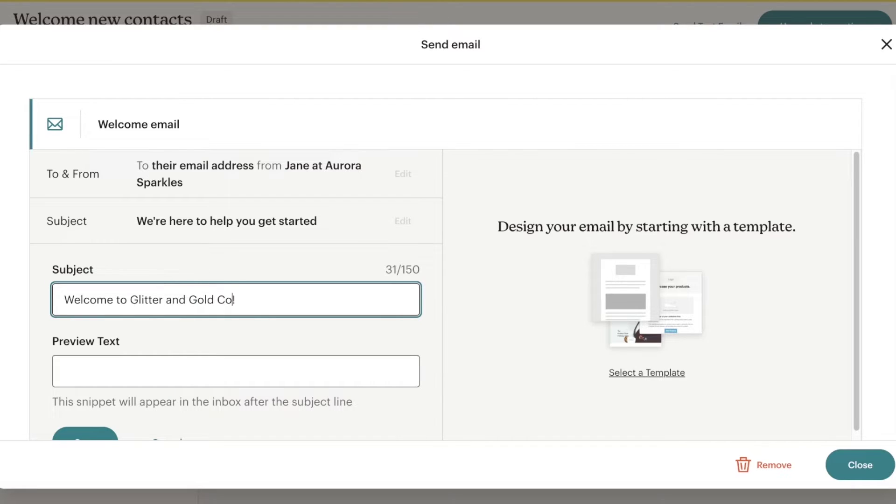
pyautogui.click(330, 362)
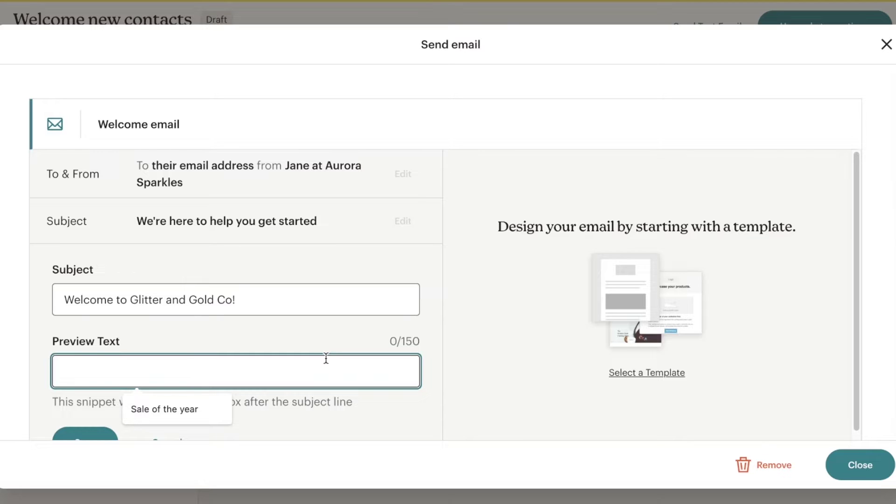
pyautogui.write('Were here with the best jewels at lowest prices')
pyautogui.scroll(-2, 304, 356)
pyautogui.click(100, 357)
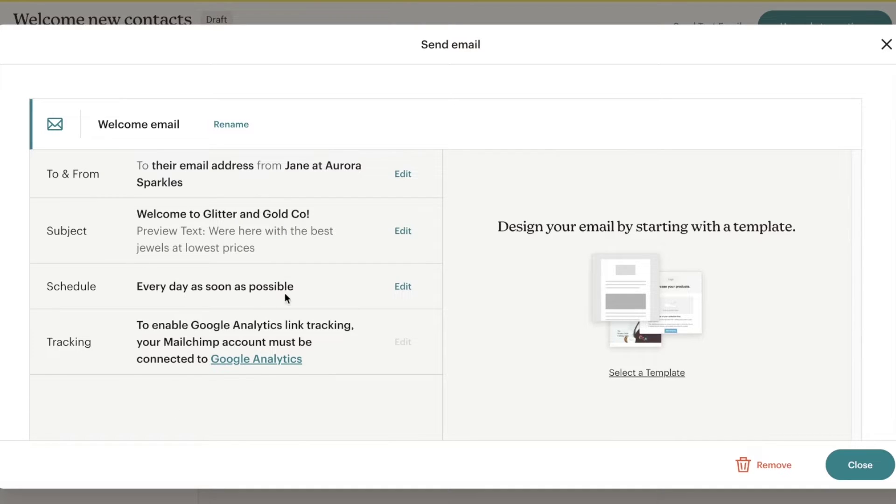
# Keep the email schedule at Every day, As soon as possible, and save it.
pyautogui.click(408, 290)
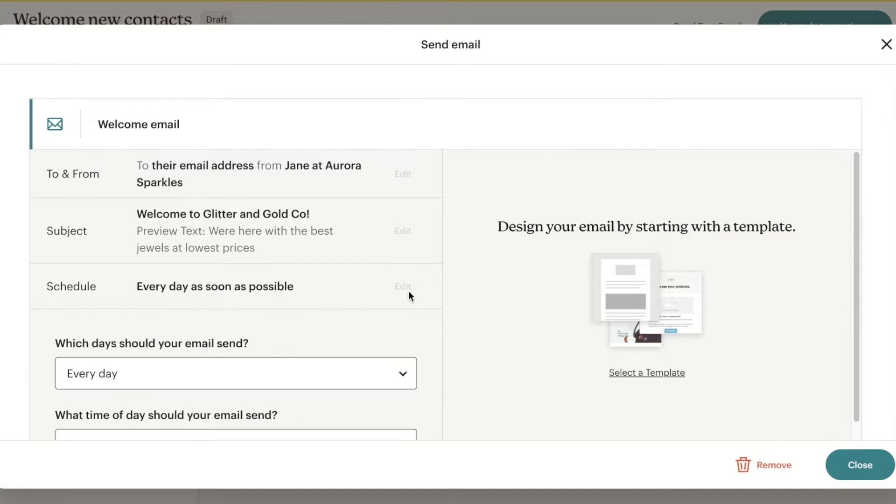
pyautogui.scroll(-2, 357, 293)
pyautogui.click(358, 292)
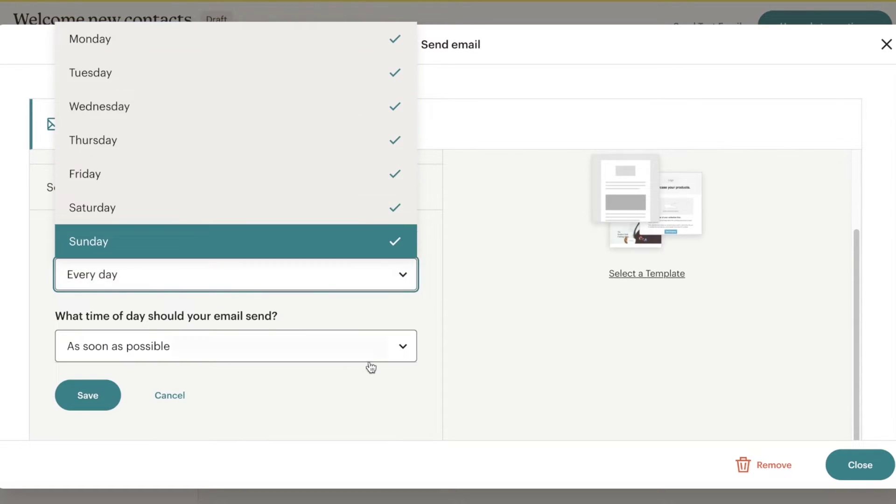
pyautogui.click(346, 360)
pyautogui.click(327, 347)
pyautogui.click(323, 347)
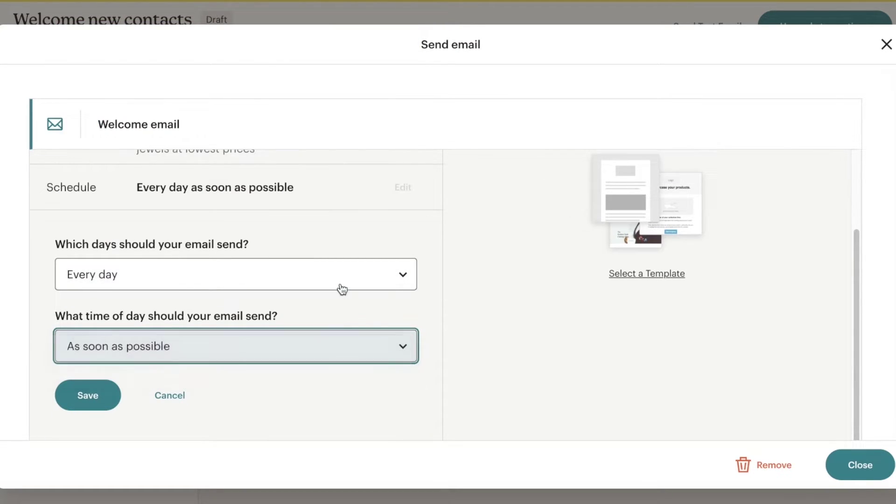
pyautogui.click(90, 397)
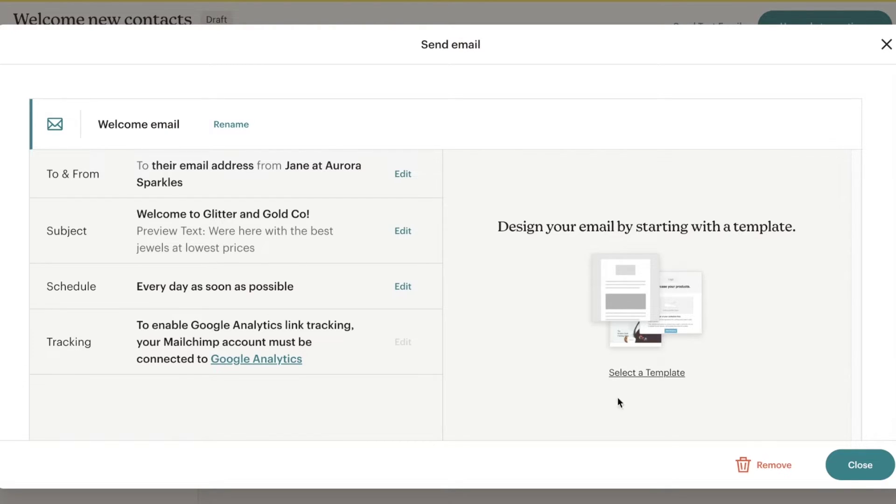
pyautogui.scroll(-1, 600, 413)
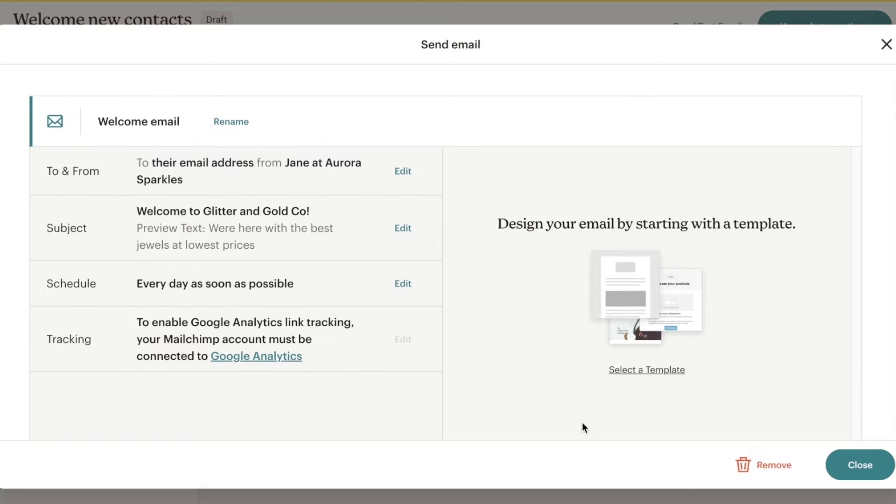
# Browse the Mailchimp Templates gallery and apply the Minimal template to the welcome email.
pyautogui.click(631, 372)
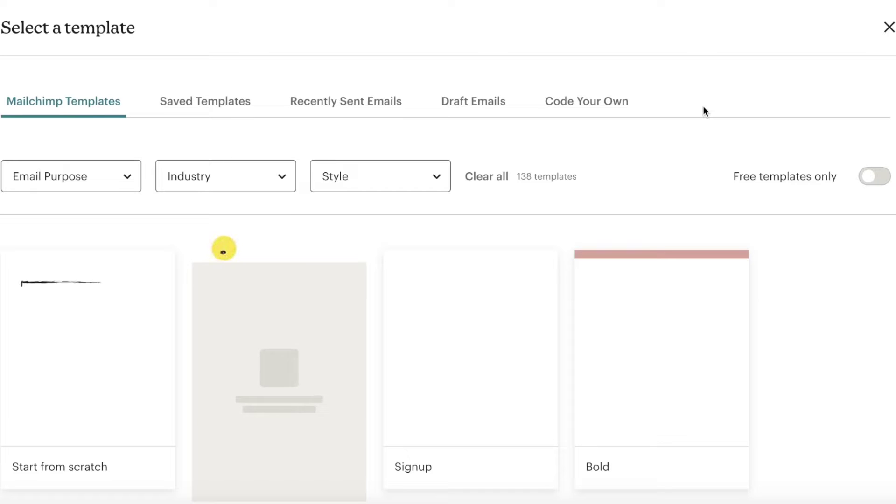
pyautogui.scroll(-2, 607, 163)
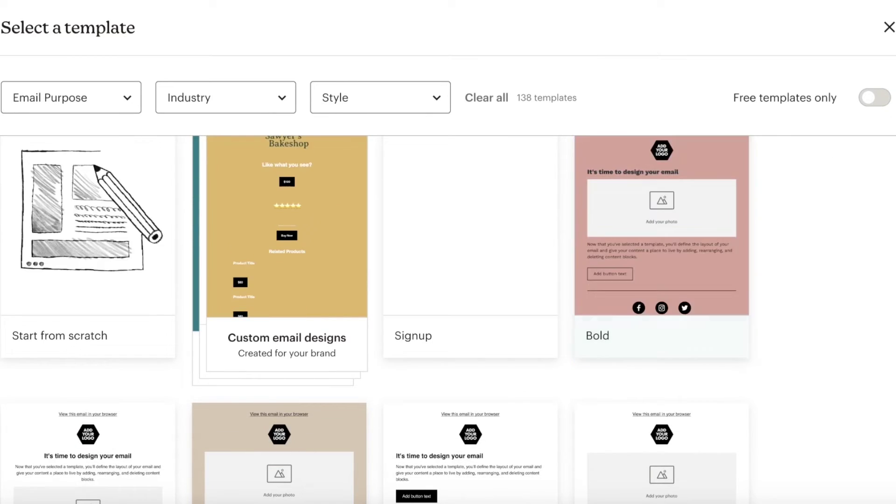
pyautogui.scroll(2, 429, 285)
pyautogui.scroll(-1, 467, 327)
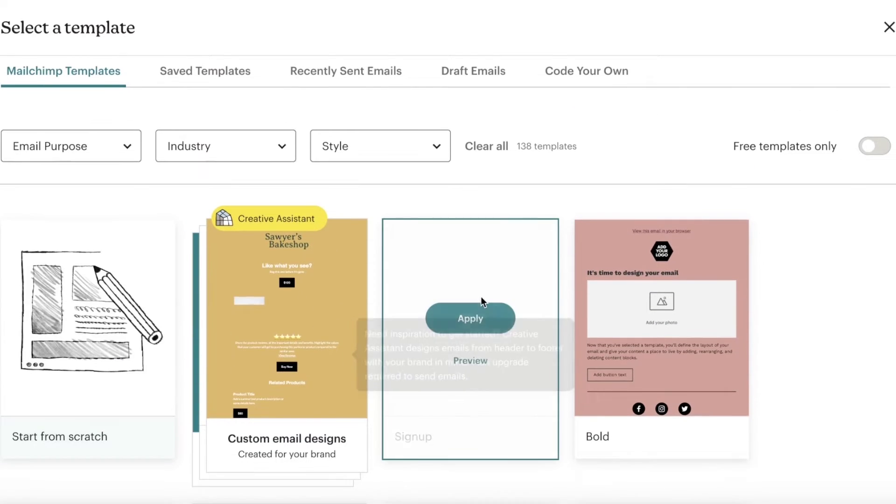
pyautogui.scroll(-4, 771, 294)
pyautogui.scroll(-3, 832, 313)
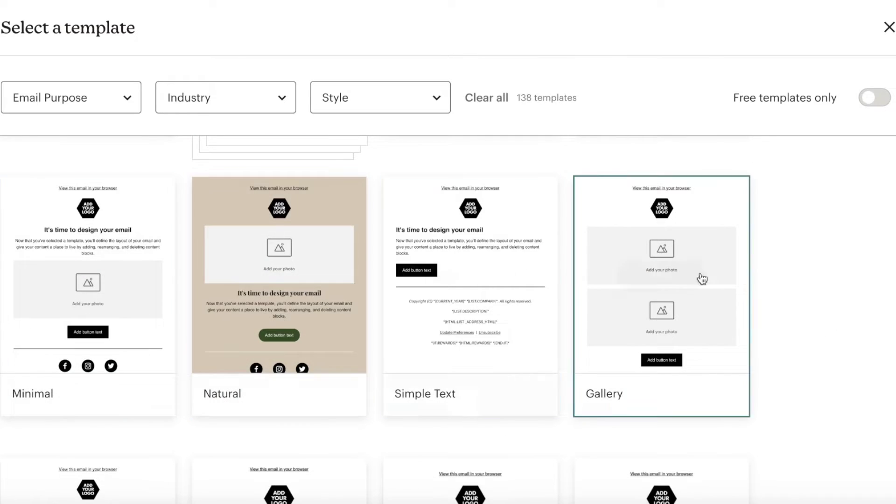
pyautogui.scroll(-1, 700, 278)
pyautogui.scroll(-8, 744, 306)
pyautogui.scroll(1, 102, 266)
pyautogui.moveTo(103, 266)
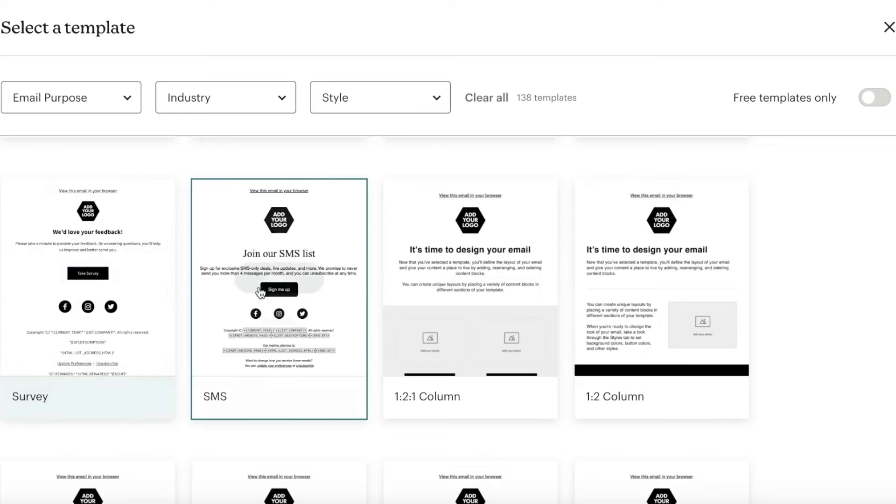
pyautogui.scroll(7, 262, 284)
pyautogui.moveTo(104, 233)
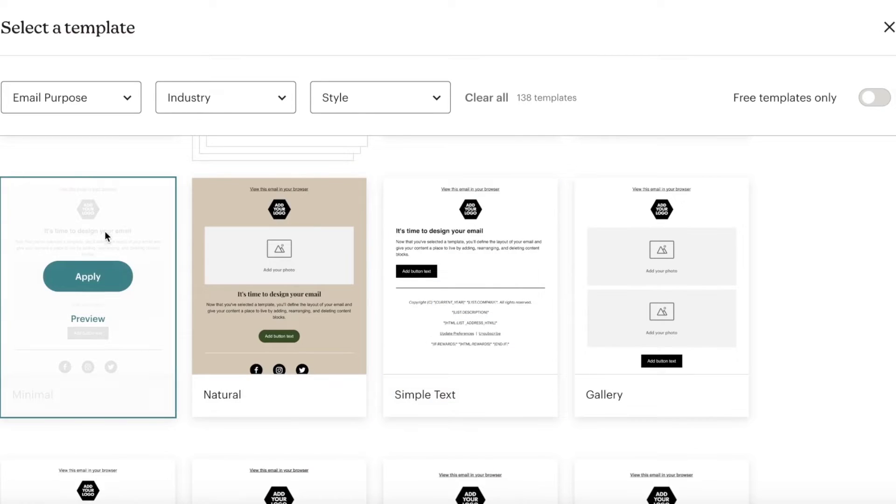
pyautogui.click(88, 276)
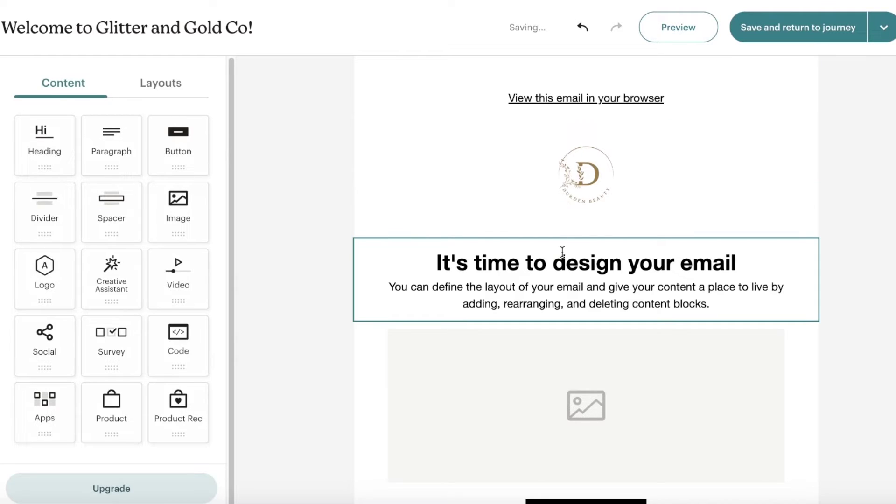
# Add three dot placeholder lines below the welcome email's intro sentence.
pyautogui.click(562, 266)
pyautogui.tripleClick(561, 270)
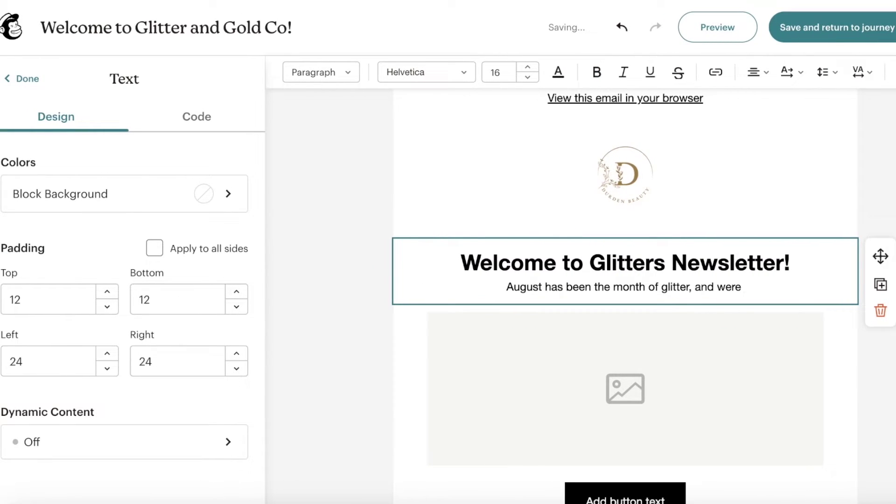
pyautogui.write('.')
pyautogui.press('Return')
pyautogui.write('.')
pyautogui.press('Return')
pyautogui.write('.')
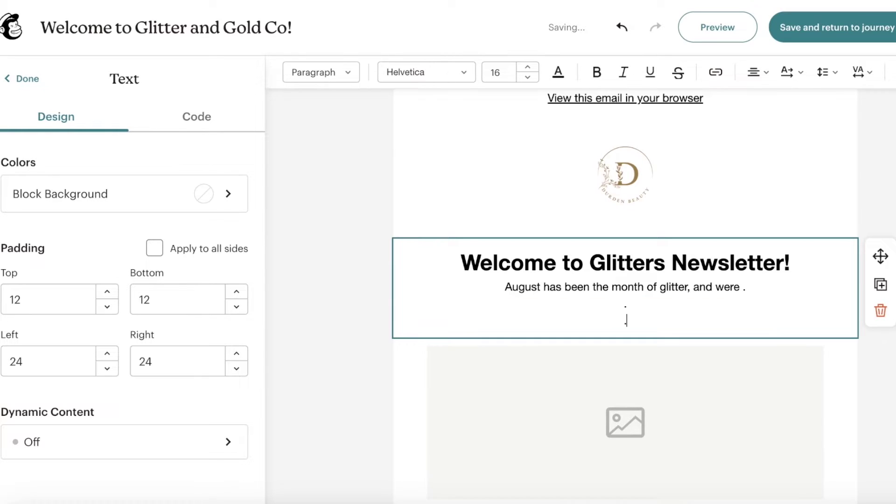
pyautogui.press('Return')
pyautogui.write('.')
# Select the email's button block, then save the email and return to the journey.
pyautogui.scroll(-4, 570, 327)
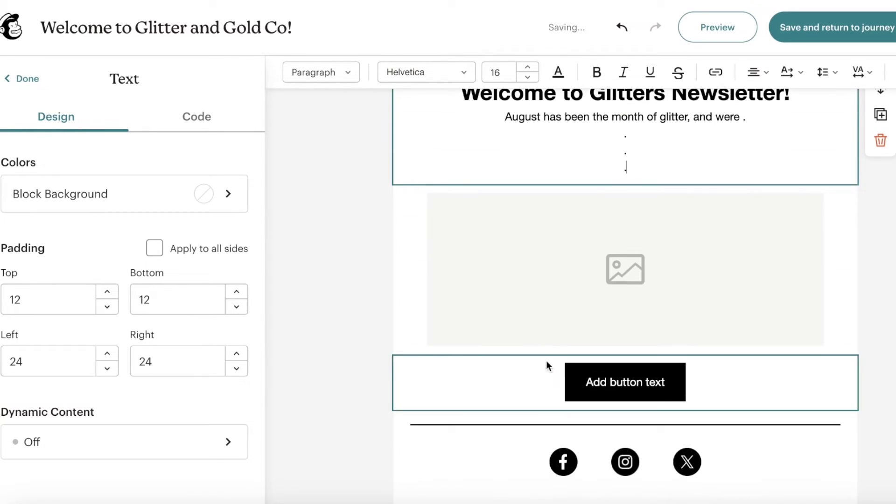
pyautogui.click(597, 381)
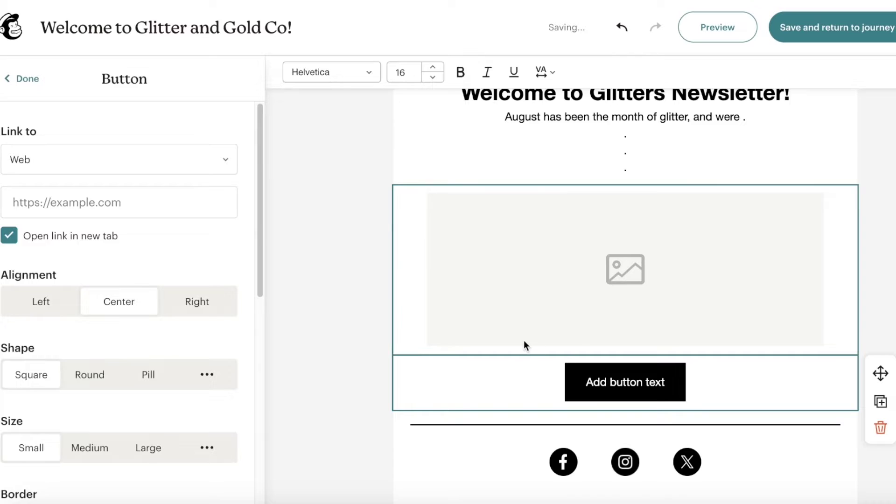
pyautogui.scroll(3, 524, 344)
pyautogui.click(823, 28)
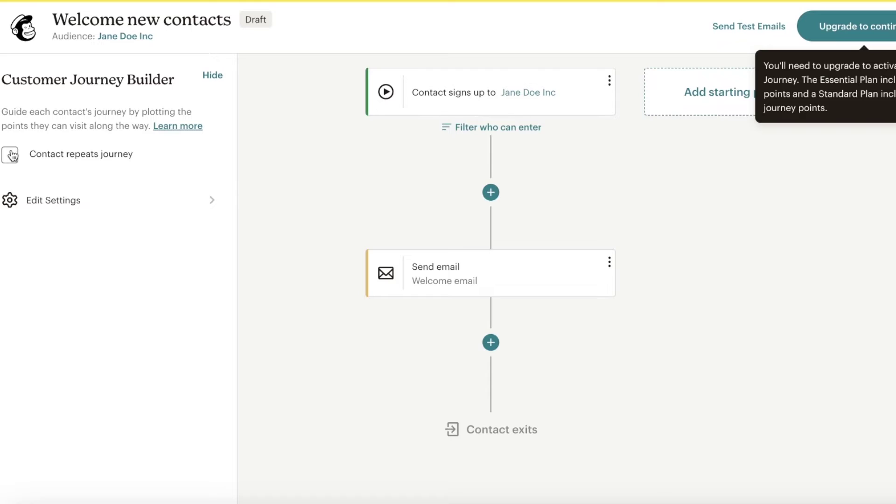
# Review the journey settings, which show Nurture relationships as the marketing objective, then bring up Send Test Emails.
pyautogui.click(143, 201)
pyautogui.scroll(-3, 62, 164)
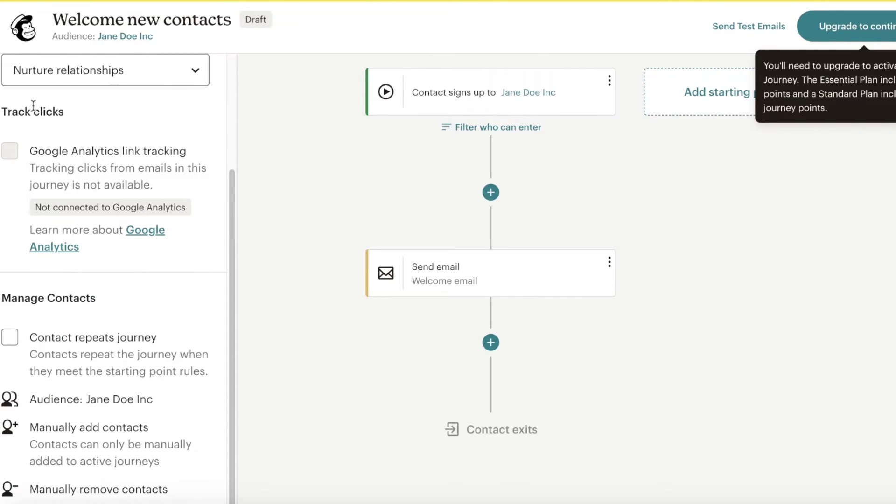
pyautogui.scroll(3, 33, 105)
pyautogui.scroll(-3, 34, 364)
pyautogui.scroll(3, 107, 141)
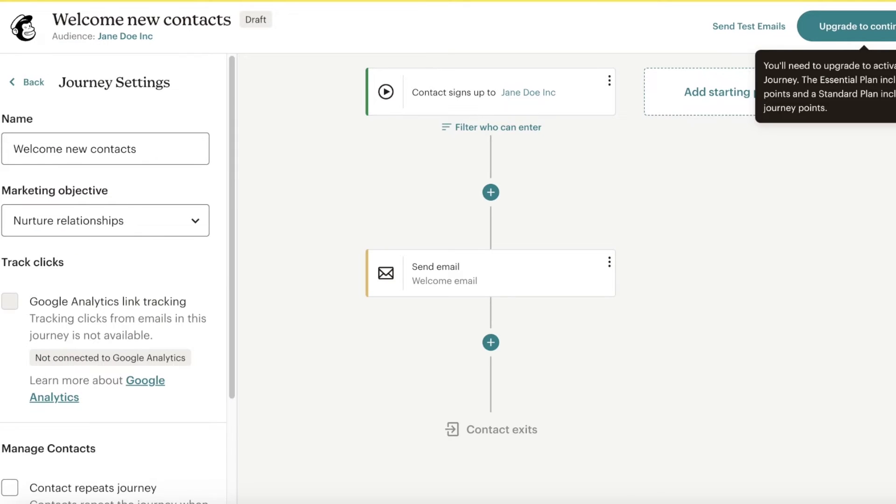
pyautogui.click(836, 26)
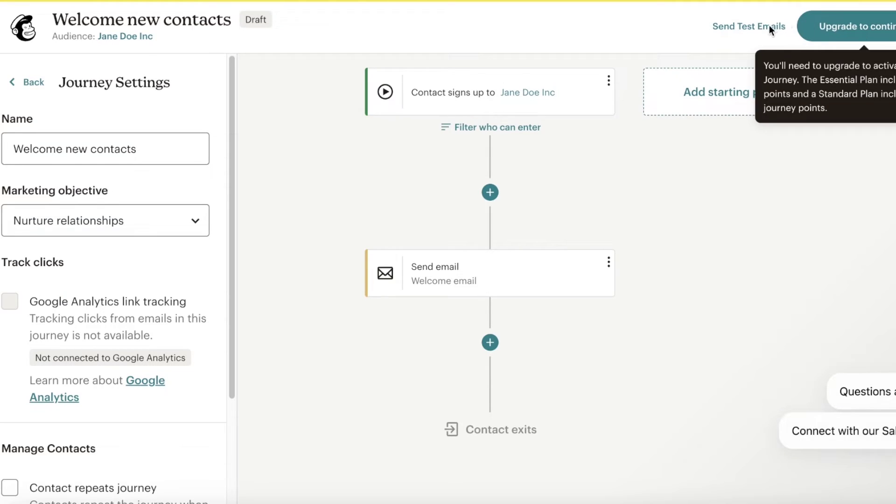
# Send a test of the Welcome email to your own autofilled Gmail address.
pyautogui.click(729, 27)
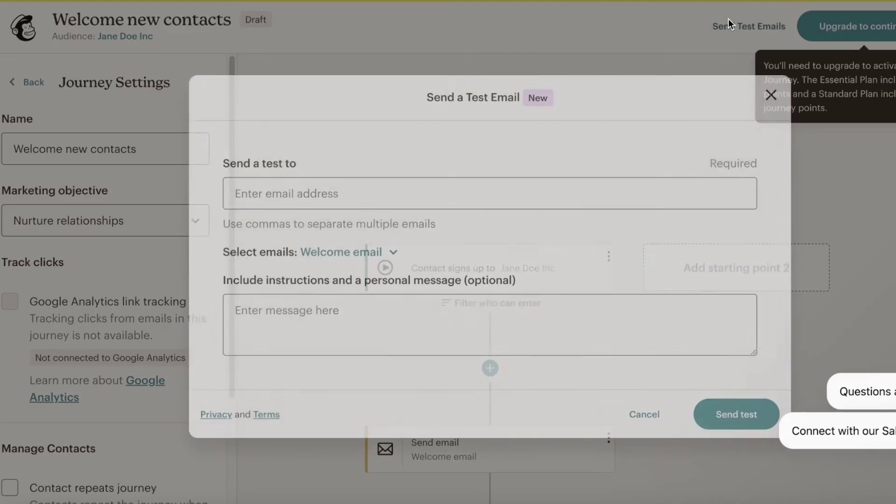
pyautogui.click(611, 194)
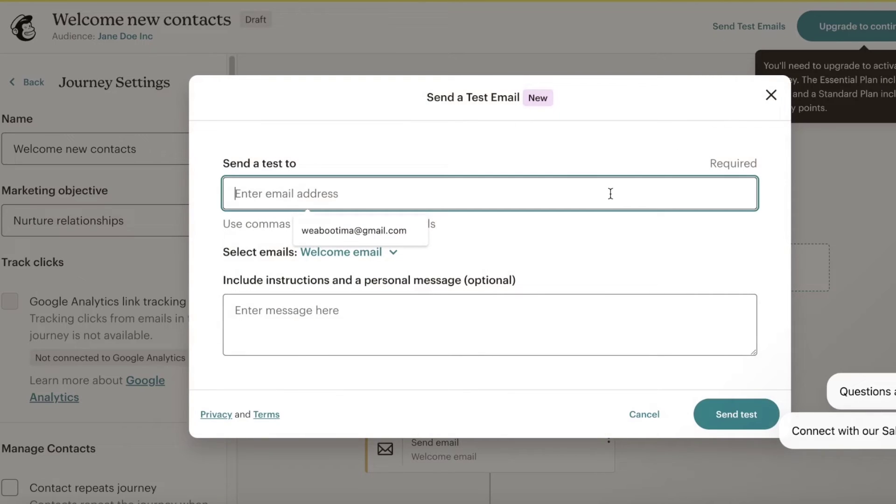
pyautogui.click(422, 228)
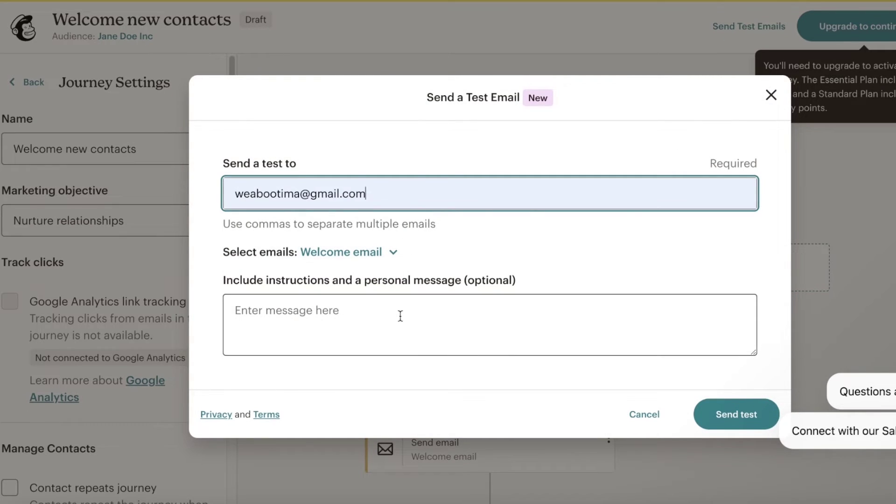
pyautogui.click(732, 418)
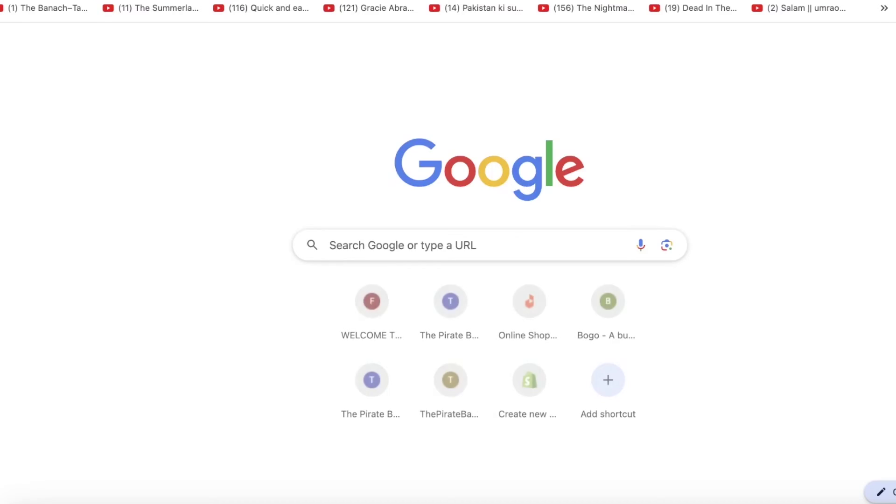
# Open Gmail and check the top inbox message for the test email.
pyautogui.write('gm')
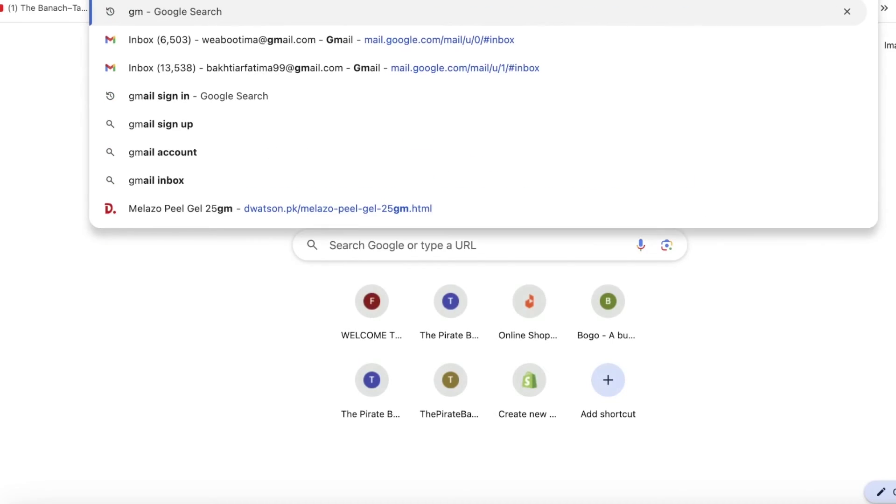
pyautogui.click(568, 50)
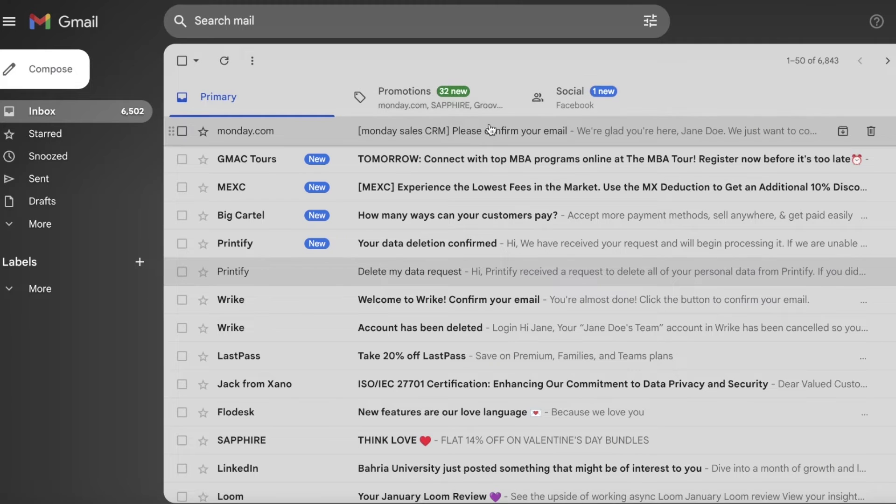
pyautogui.click(488, 131)
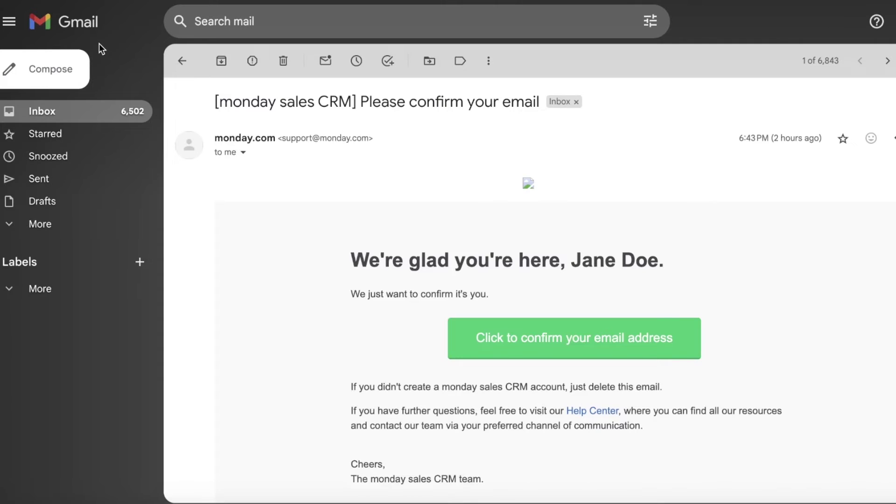
pyautogui.click(182, 65)
# Search Promotions, Social and Spam for the test email and scroll through its contents.
pyautogui.click(511, 108)
pyautogui.click(570, 97)
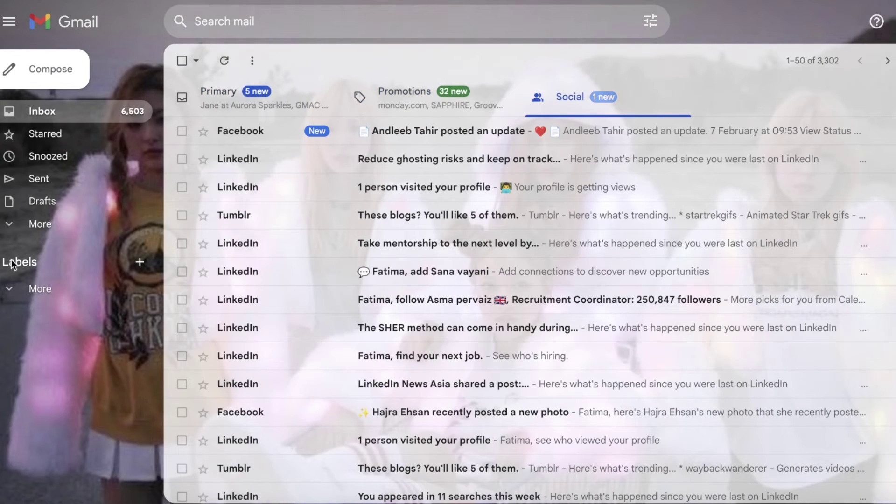
pyautogui.click(40, 224)
pyautogui.click(42, 336)
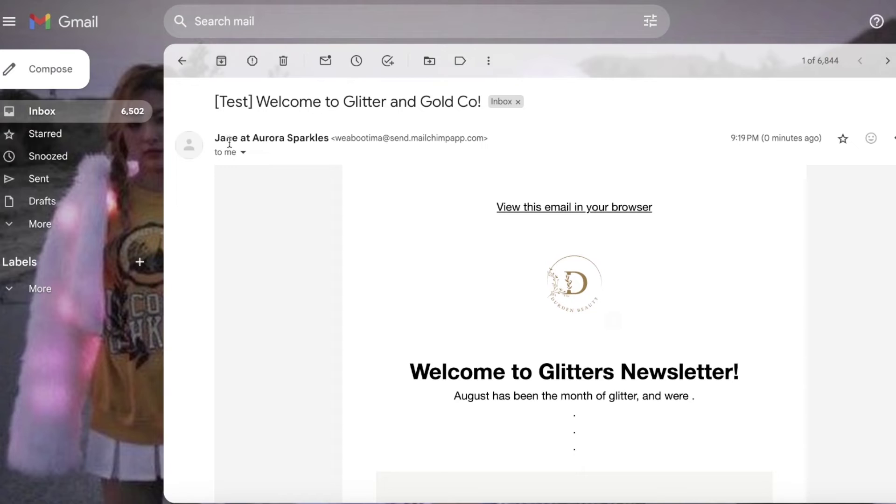
pyautogui.scroll(-5, 813, 344)
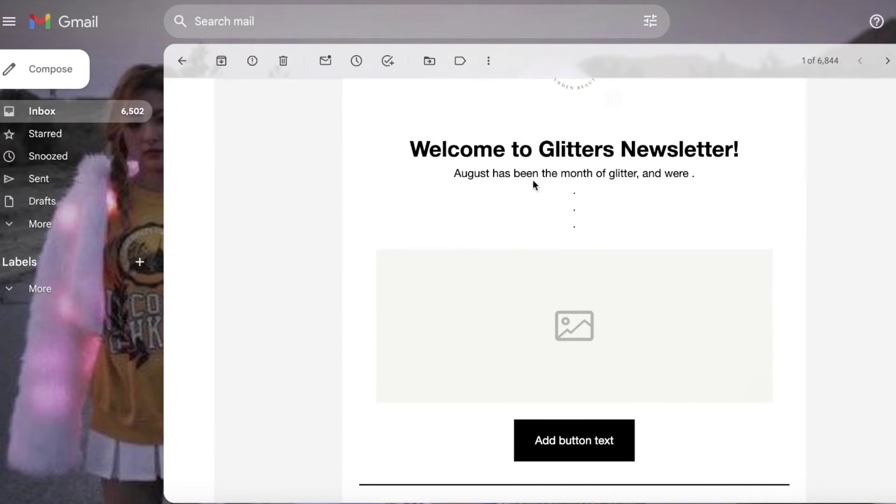
pyautogui.scroll(-10, 729, 140)
pyautogui.scroll(7, 642, 198)
pyautogui.scroll(-7, 540, 200)
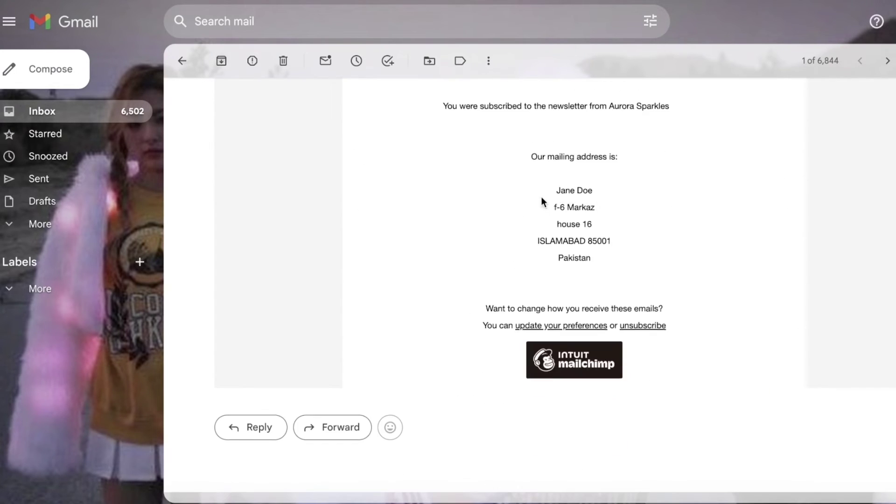
pyautogui.scroll(7, 541, 200)
pyautogui.scroll(10, 759, 274)
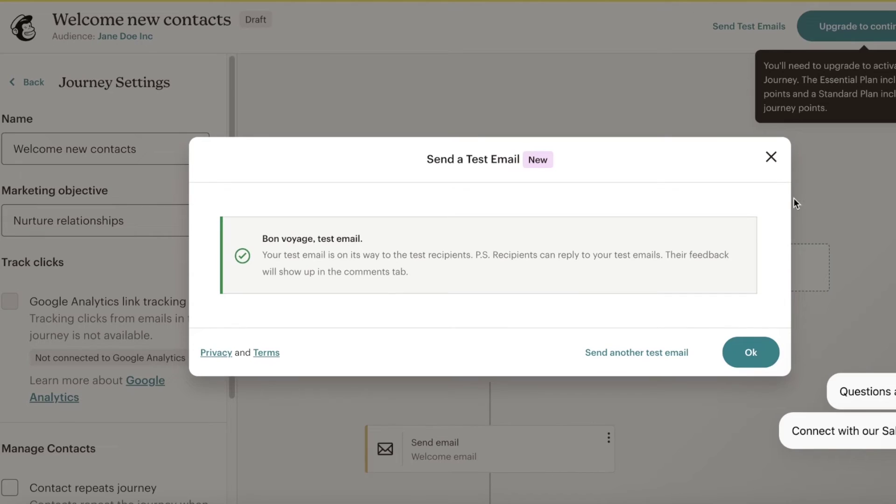
# Close the test confirmation and exit to Automations Overview, where Welcome new contacts shows as a draft.
pyautogui.click(772, 157)
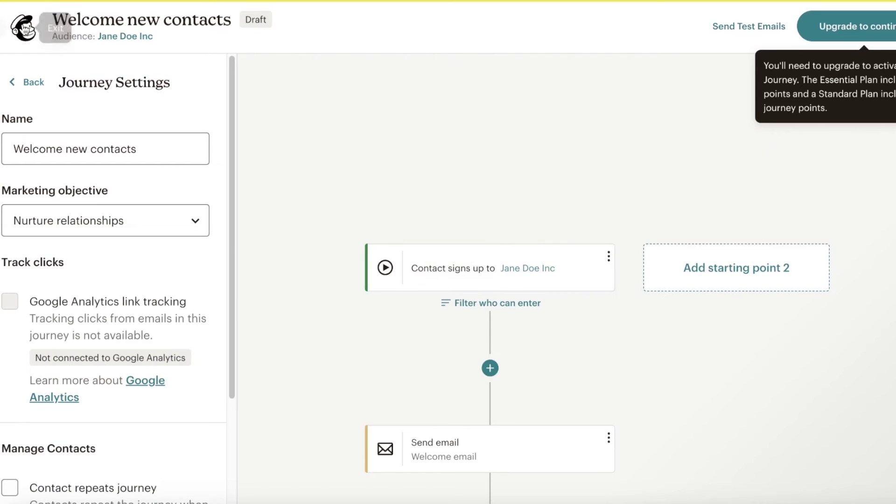
pyautogui.click(25, 28)
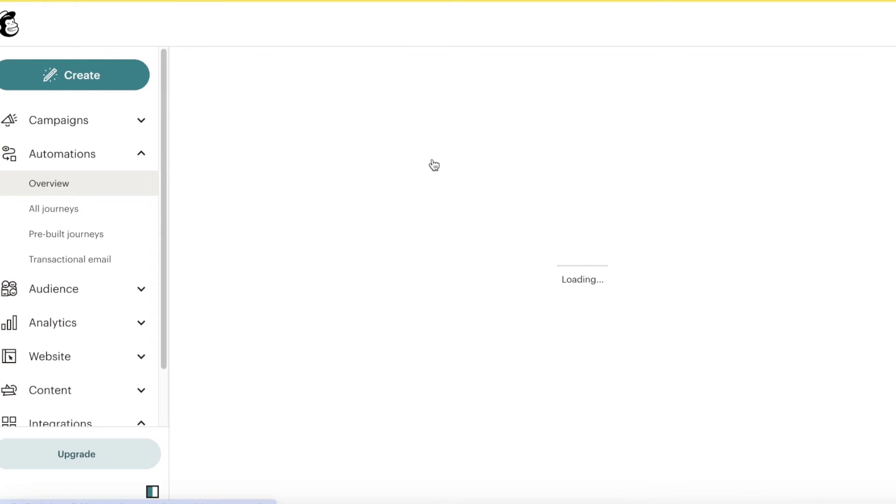
pyautogui.scroll(-10, 418, 176)
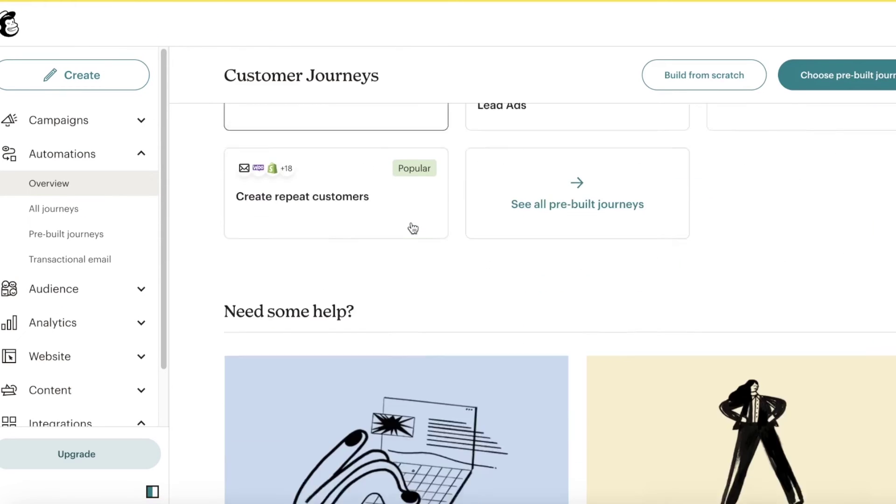
pyautogui.scroll(-8, 416, 229)
pyautogui.scroll(11, 443, 248)
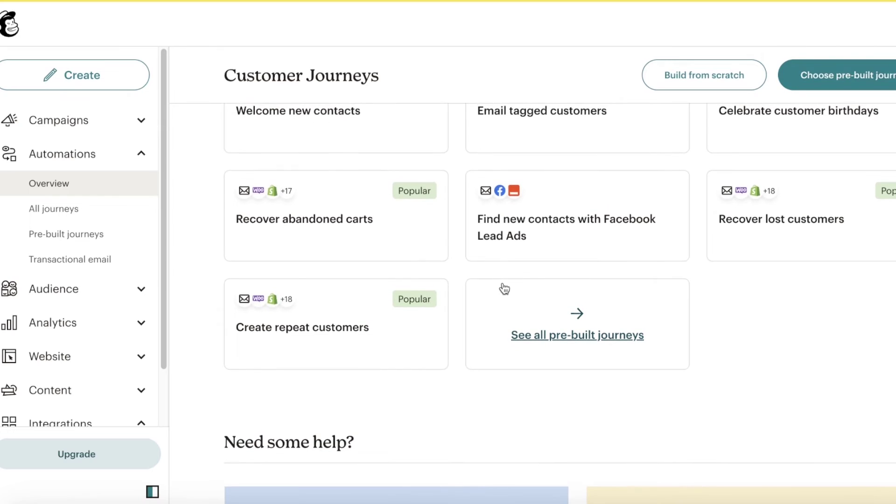
pyautogui.scroll(8, 497, 273)
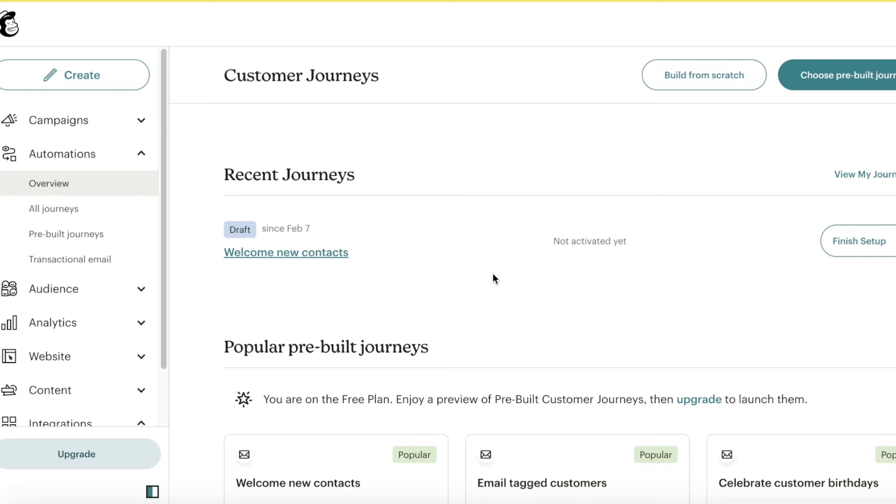
pyautogui.scroll(-3, 469, 275)
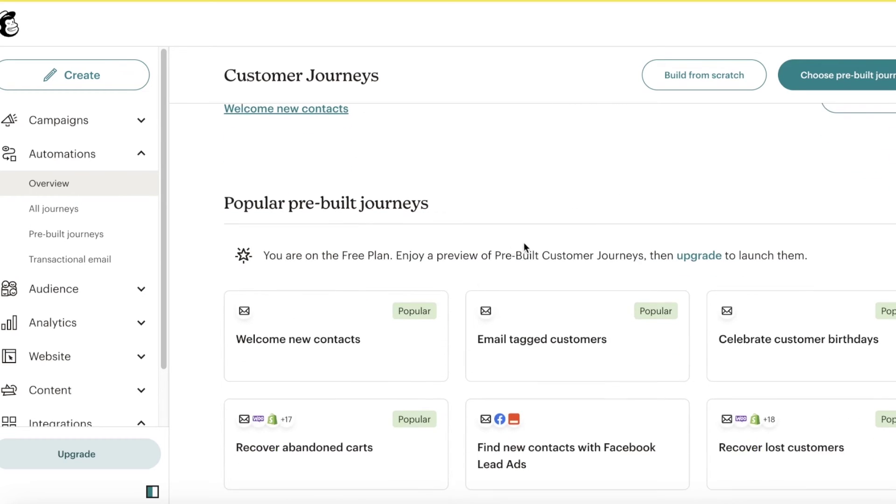
pyautogui.scroll(-1, 534, 238)
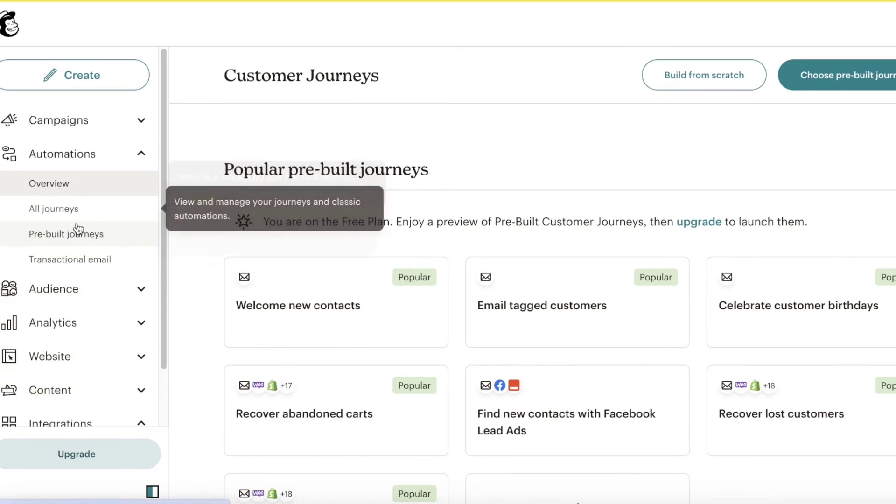